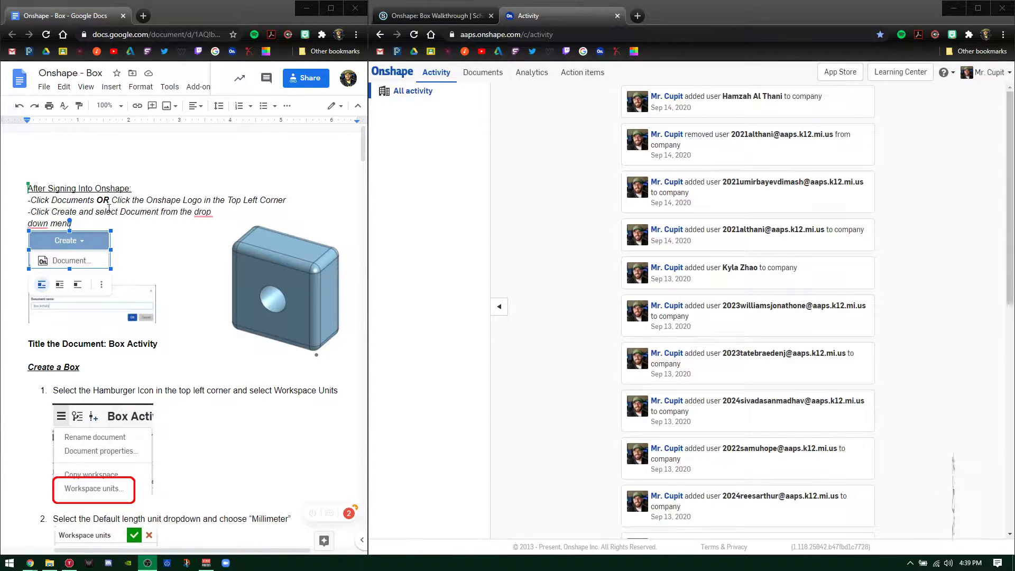
Step: Open the Onshape documents list and refresh it
mouse_move(204, 210)
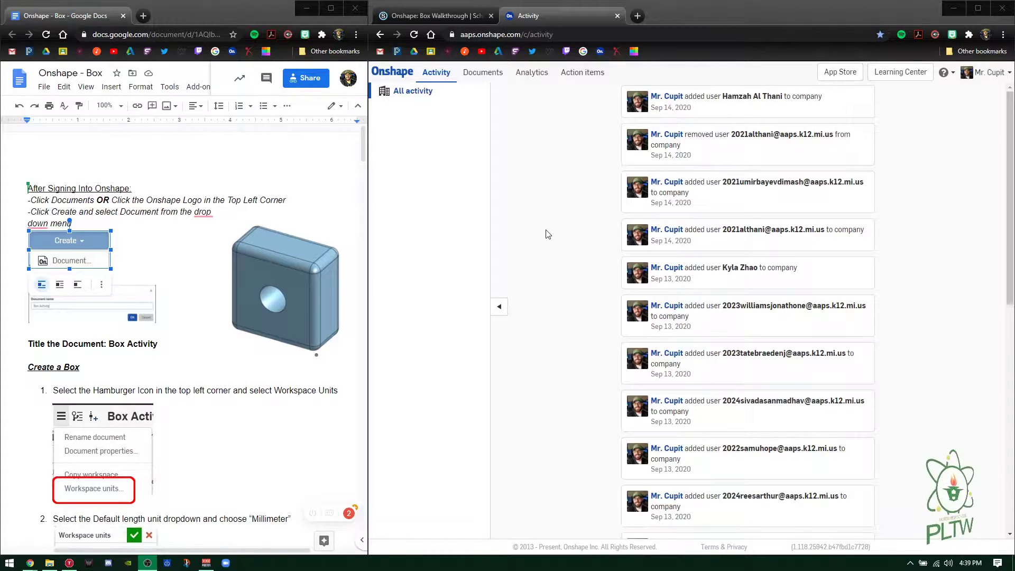
click(489, 80)
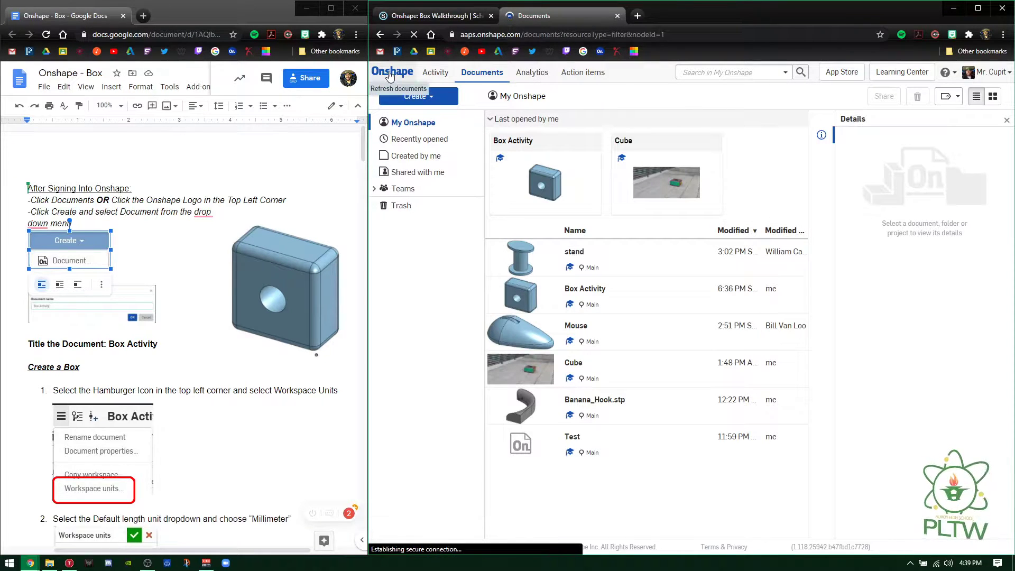
click(391, 73)
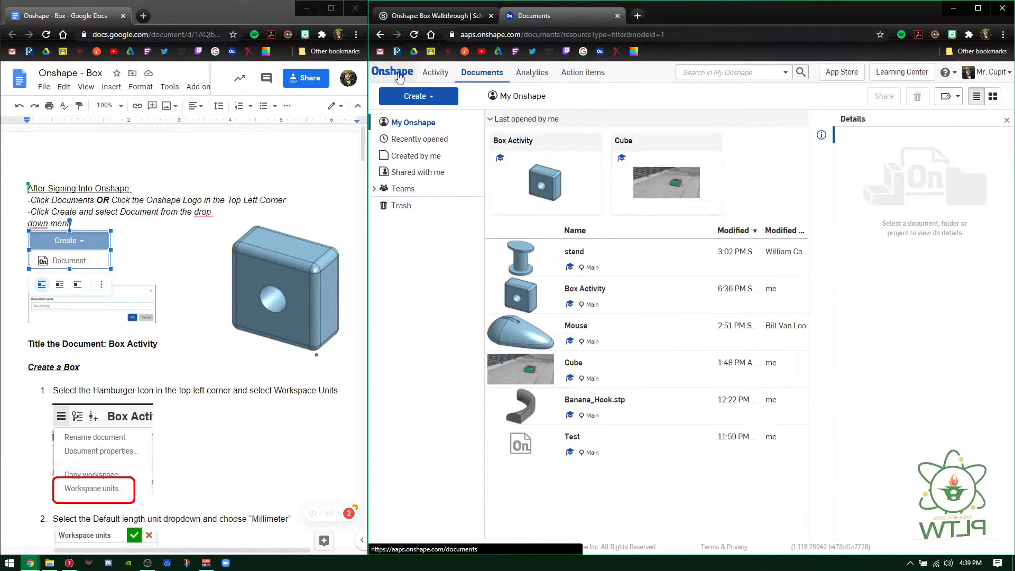
click(909, 562)
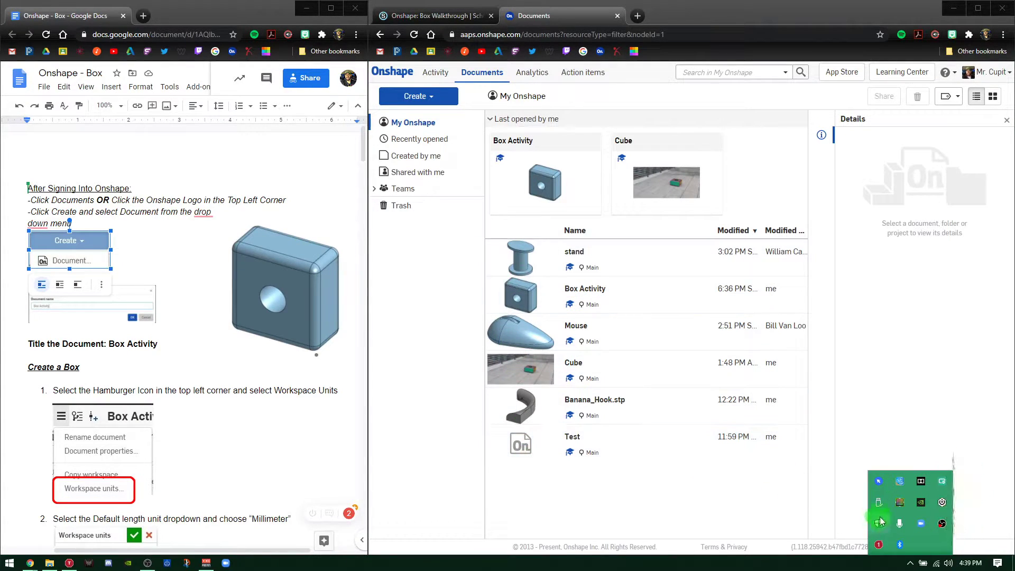
click(558, 216)
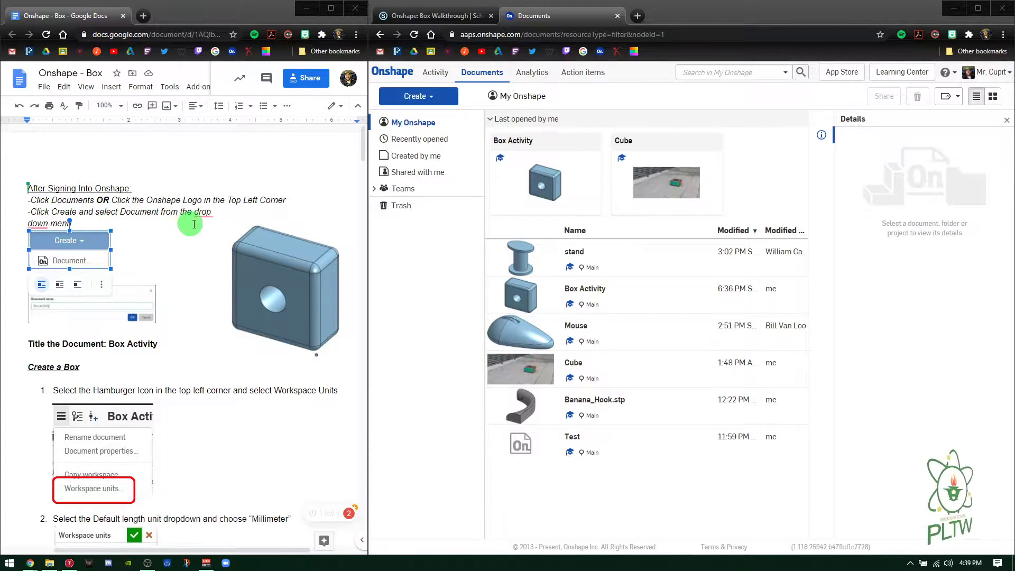
Step: Create a new document named Box Activity
click(414, 96)
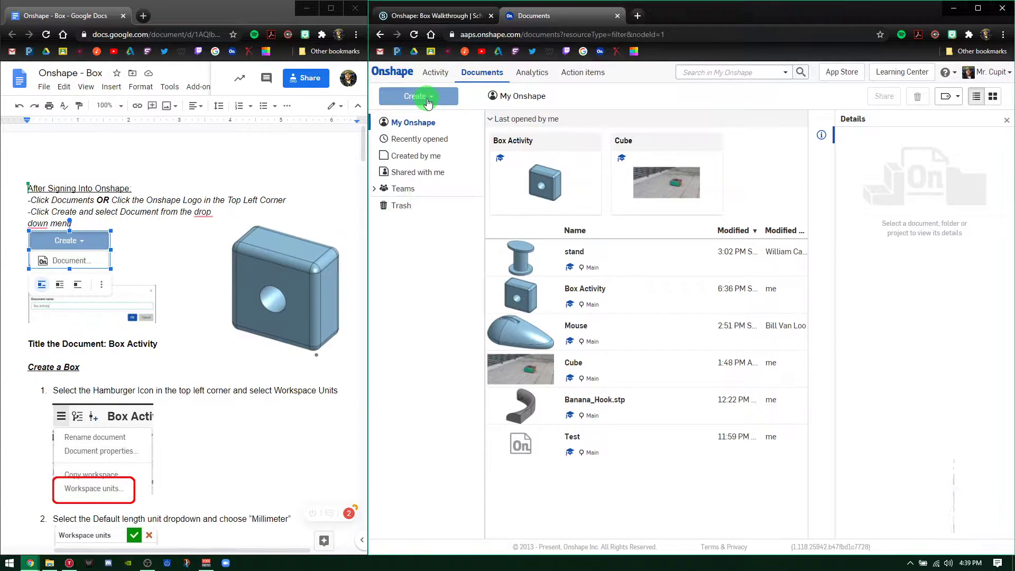
click(427, 117)
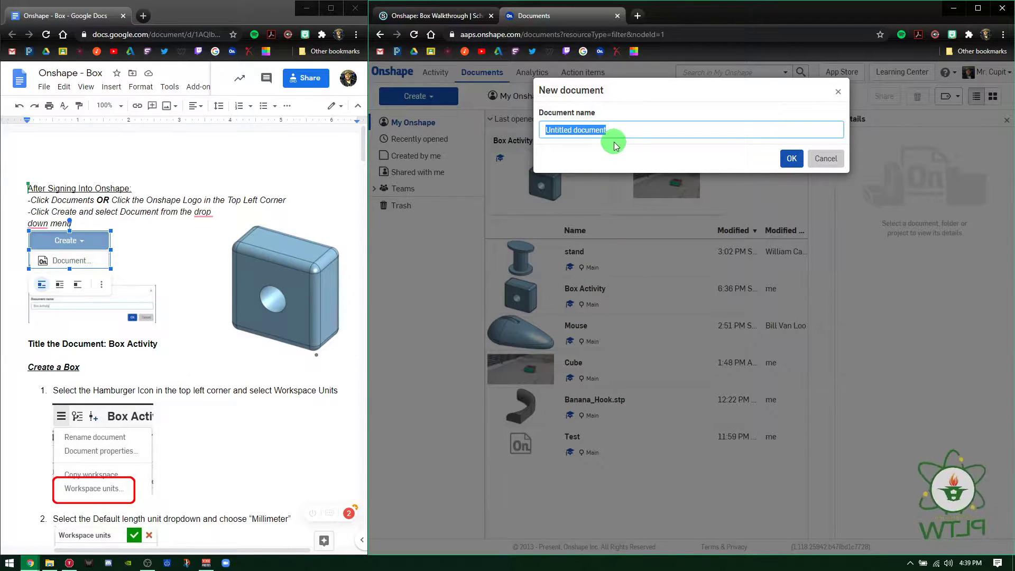
text(Box A)
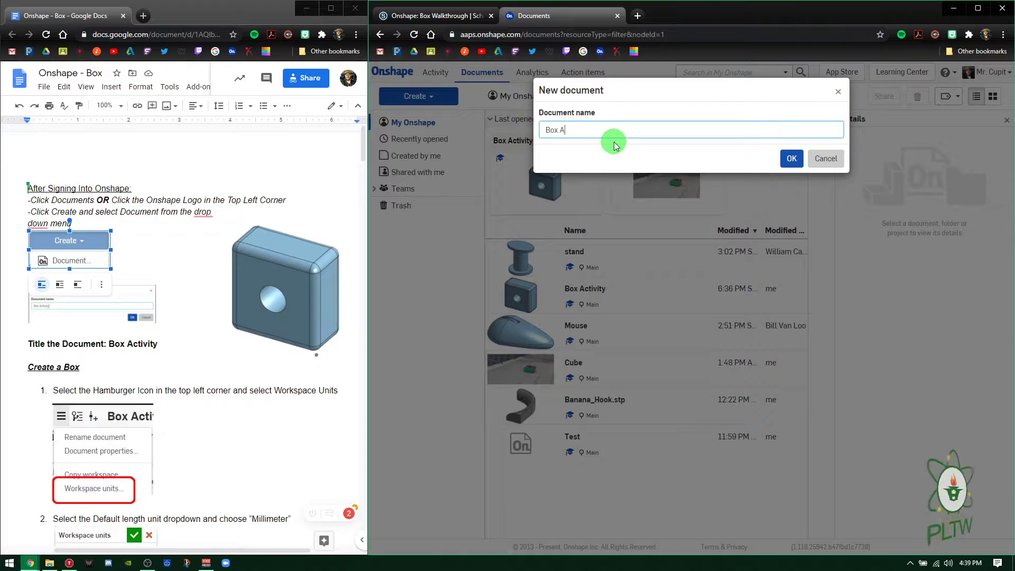
text(ctivity)
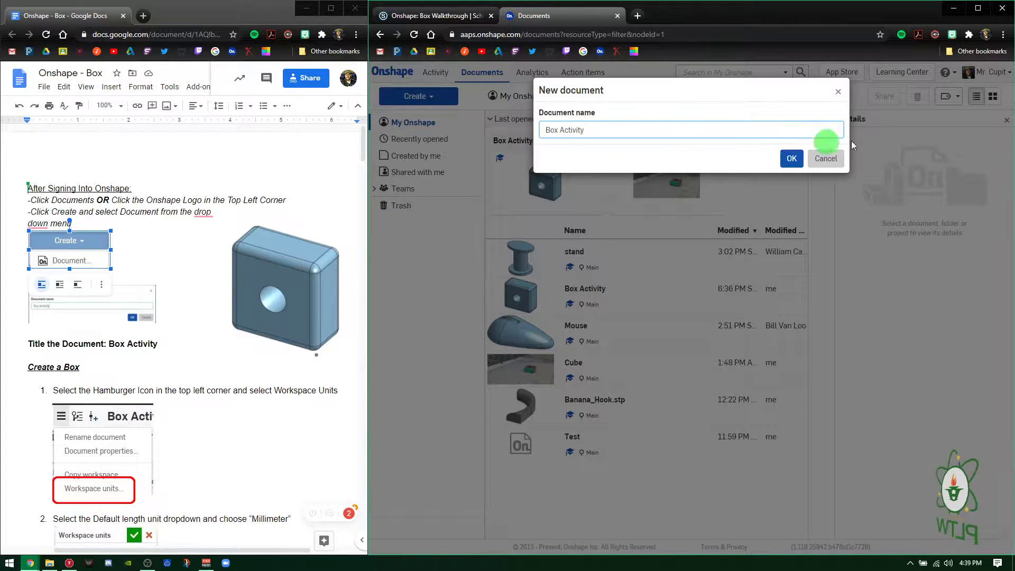
click(791, 158)
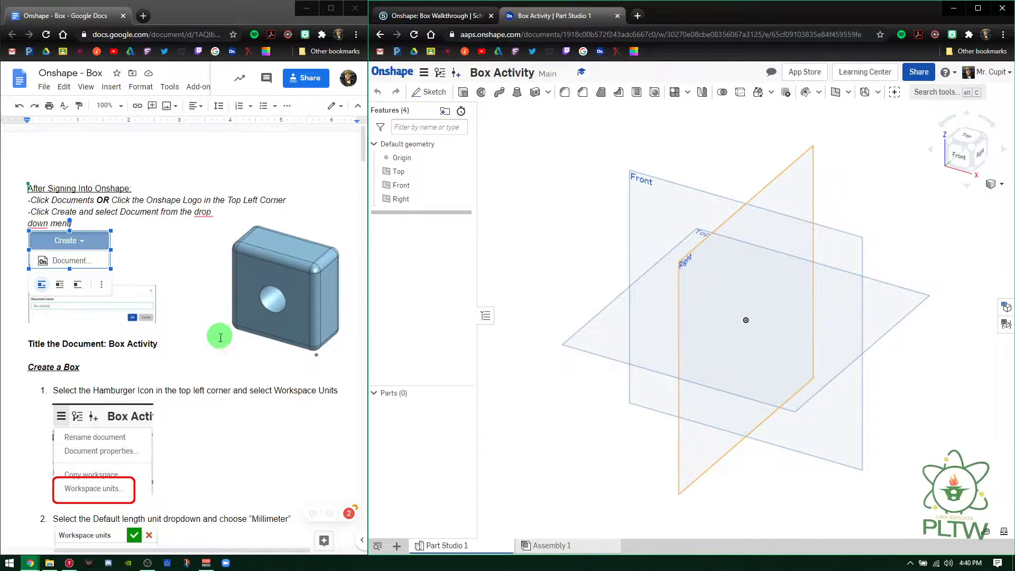
Step: Set the workspace's default length unit to Millimeter and apply the change
scroll(219, 341, down, 3)
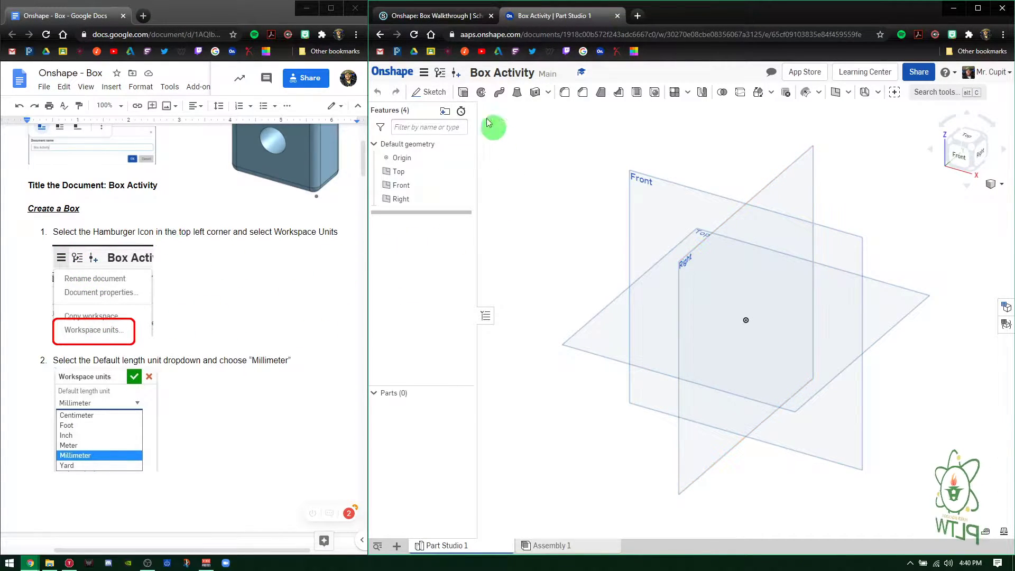
click(421, 74)
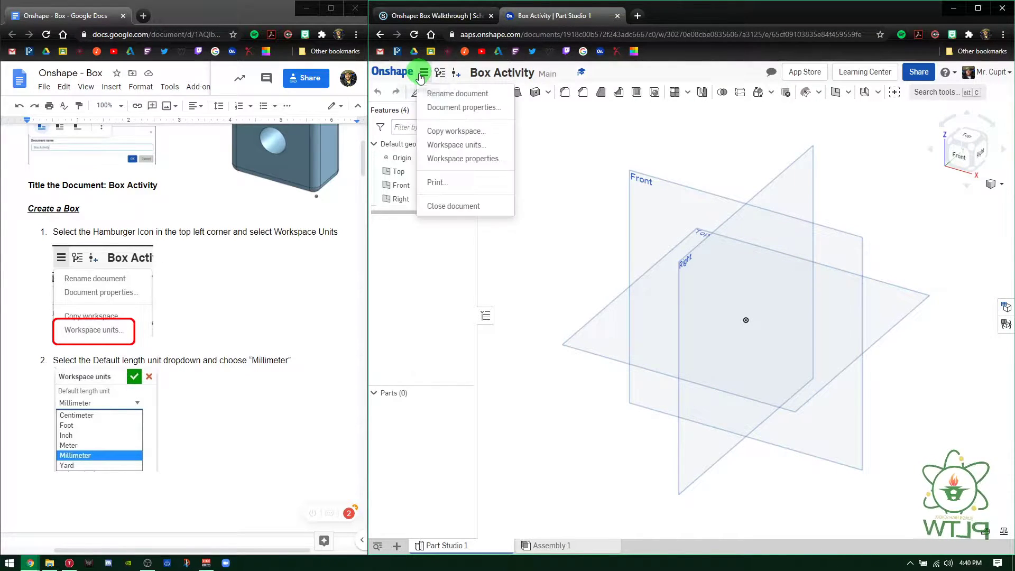
click(457, 147)
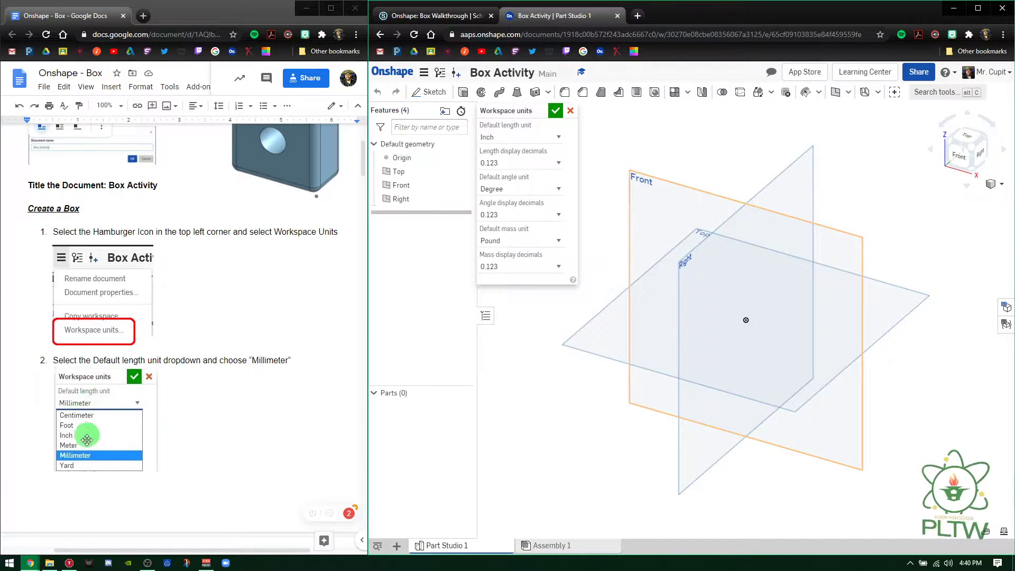
click(559, 139)
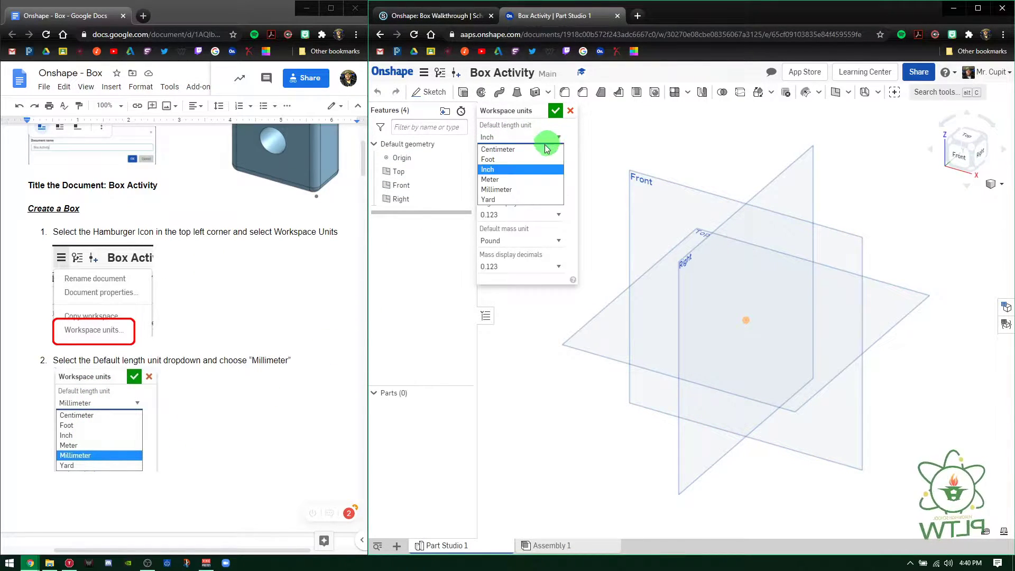
click(552, 189)
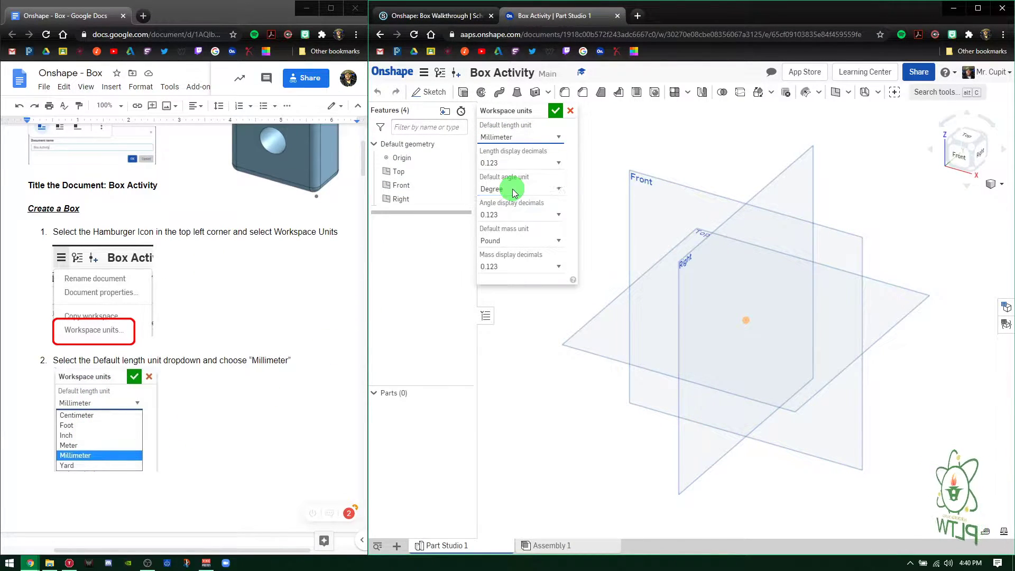
click(555, 112)
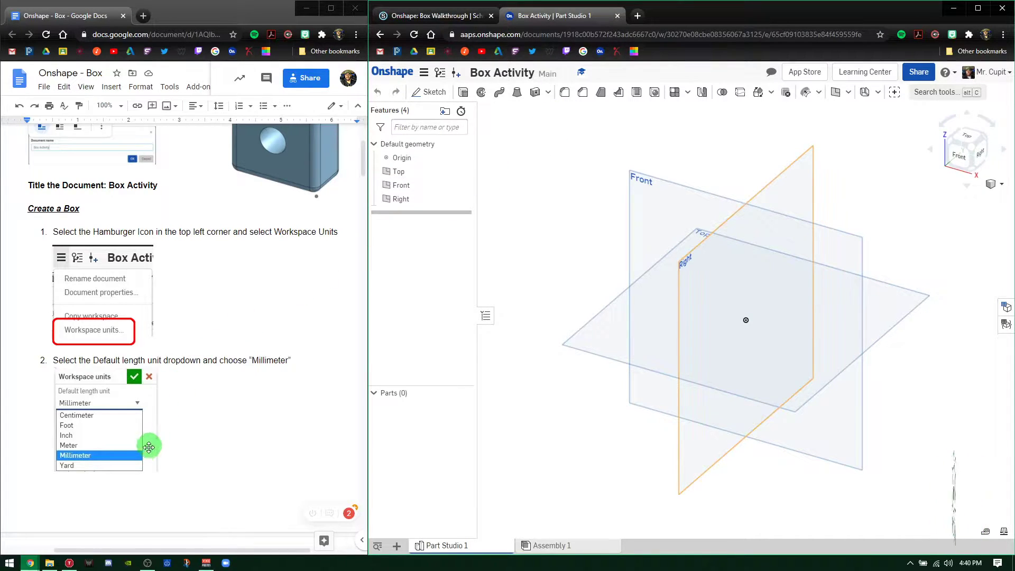
Step: Start a new sketch on the Front plane and orient the view to Front
scroll(190, 423, down, 6)
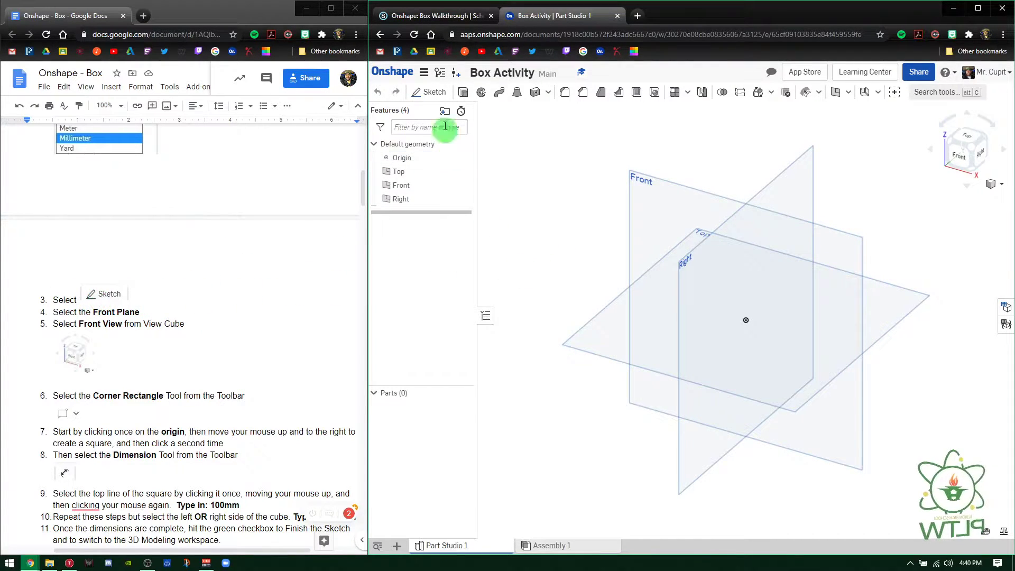
click(434, 91)
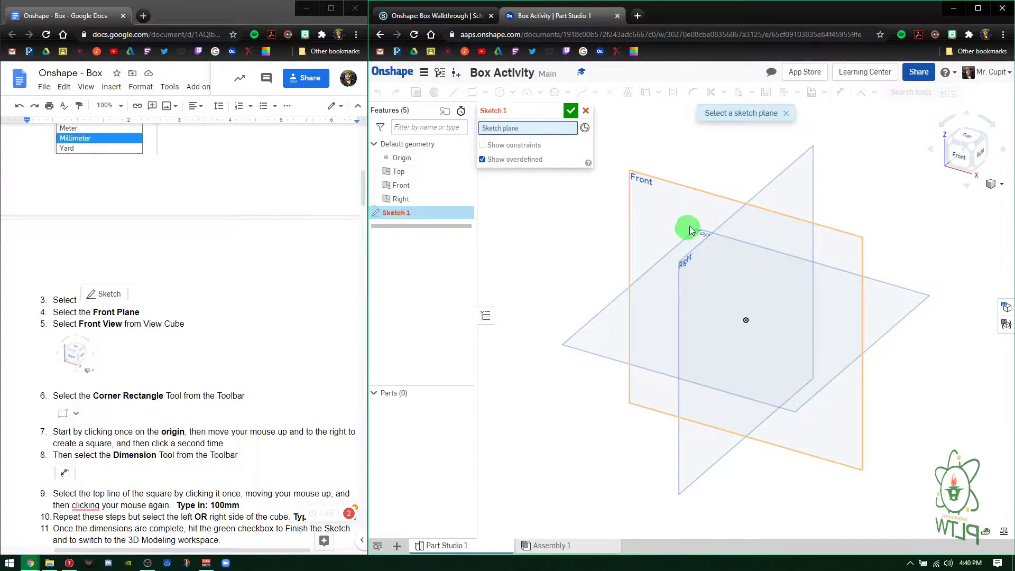
click(645, 185)
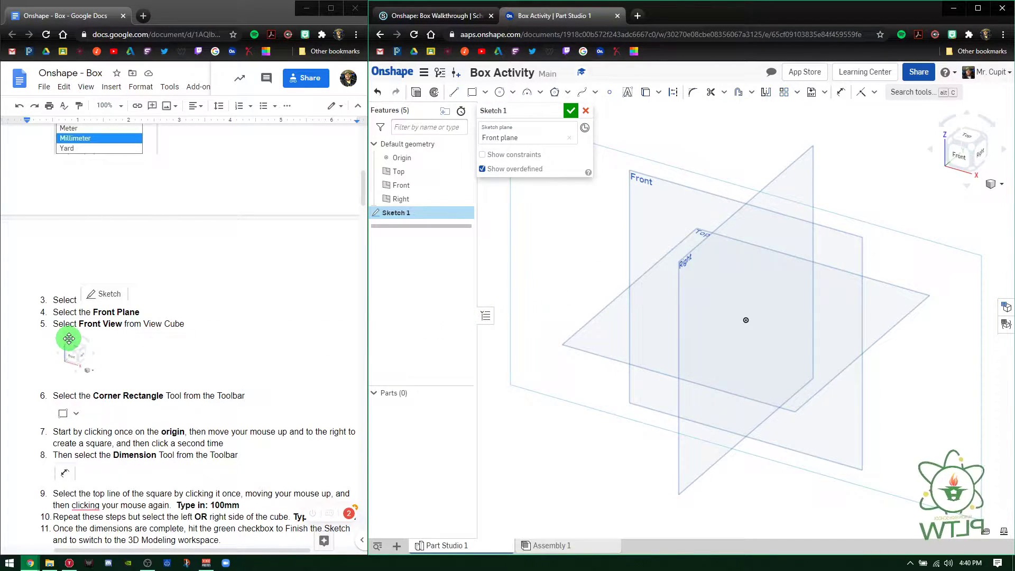
click(962, 158)
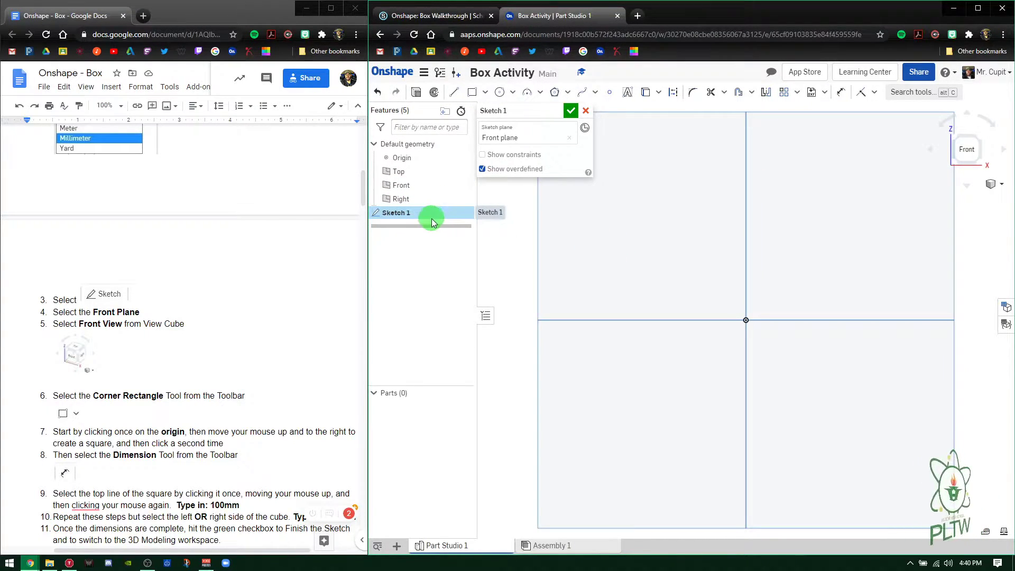
Step: Close the empty Sketch 1 and reopen it for editing, cancelling the extra sketch started in between
click(574, 112)
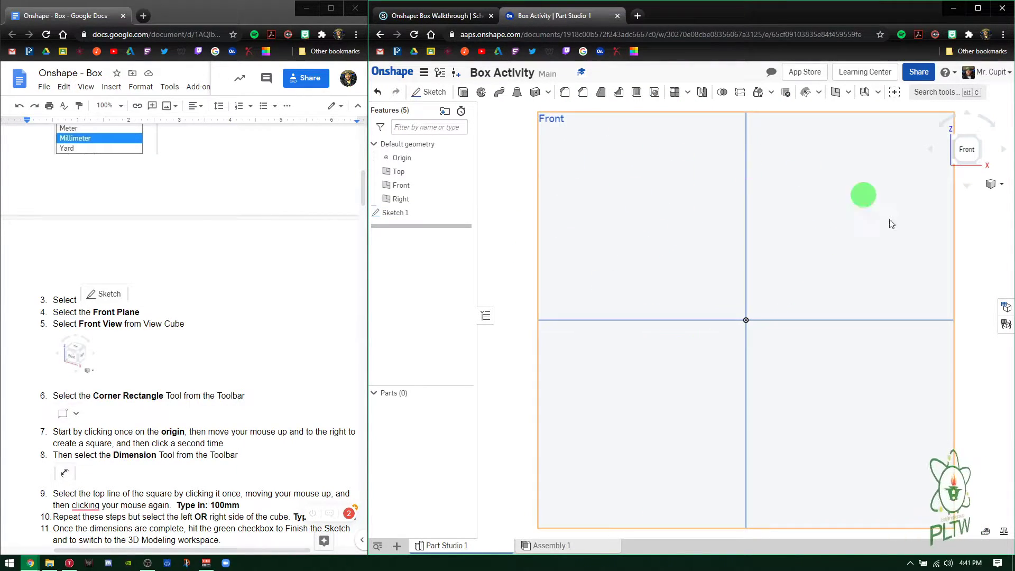
click(394, 212)
double_click(394, 213)
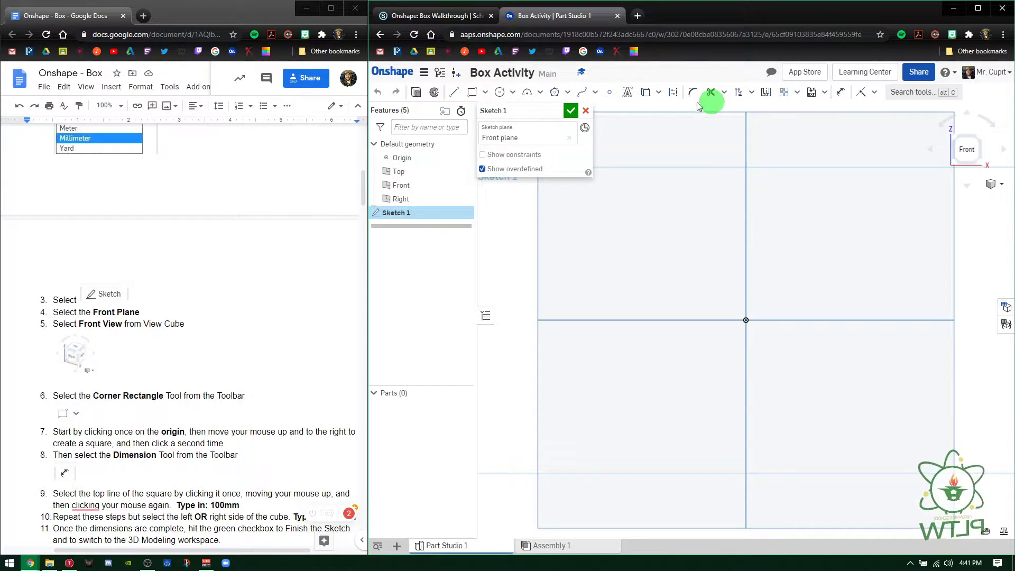
click(571, 110)
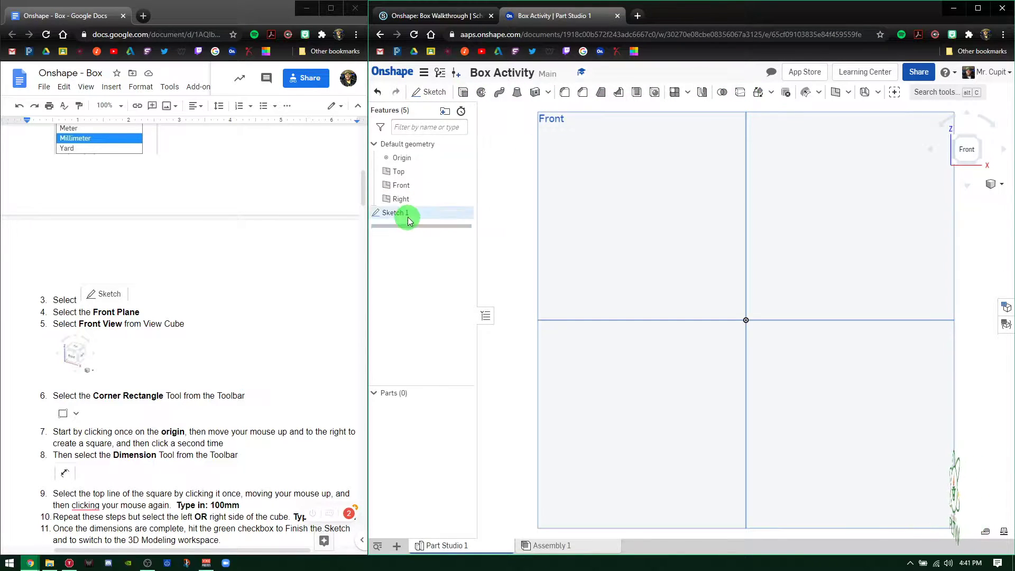
click(429, 91)
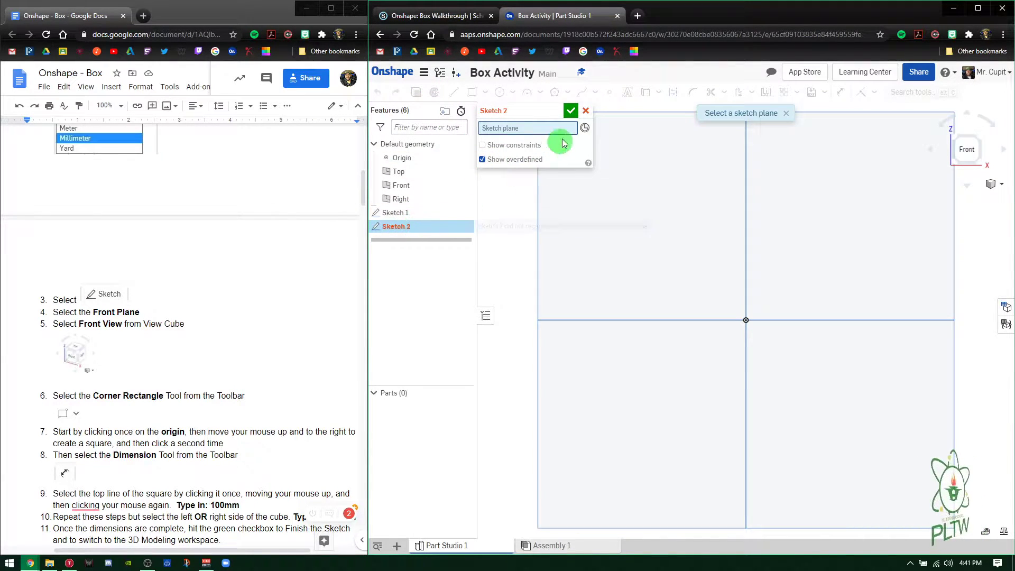
click(585, 110)
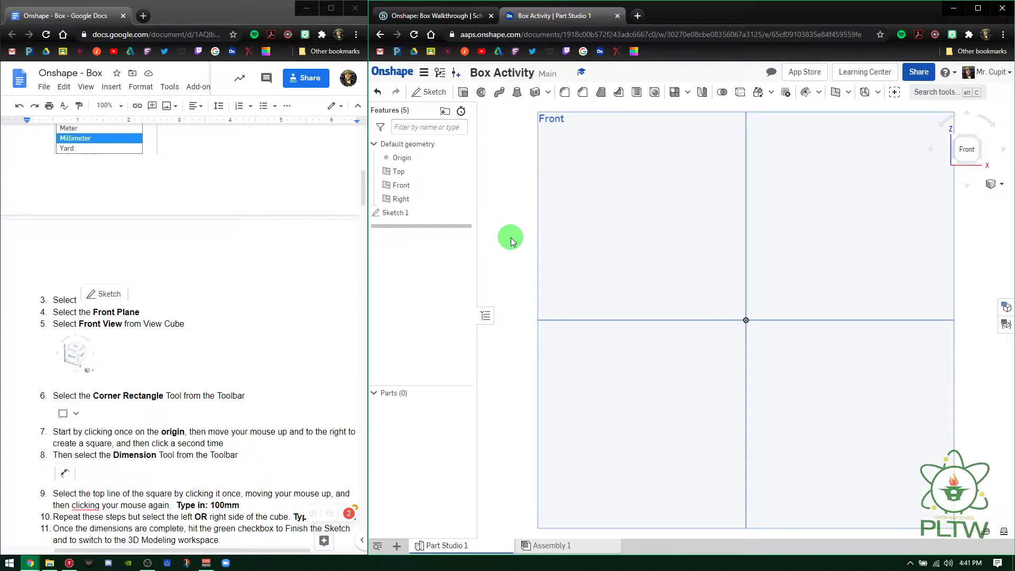
double_click(424, 217)
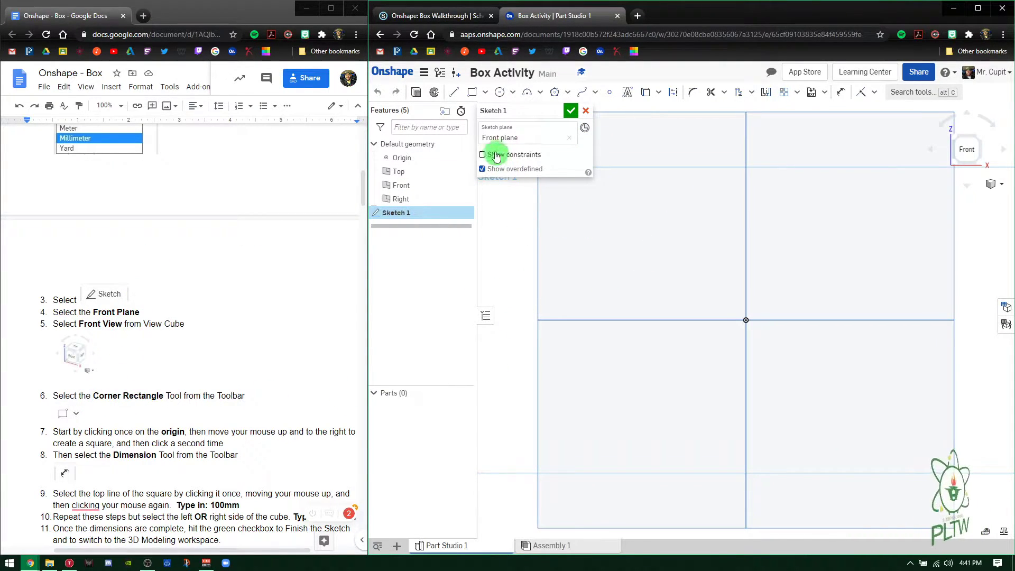
Step: Draw a corner rectangle about 70 mm wide and 46 mm high up and right from the origin, and finish the sketch
click(486, 95)
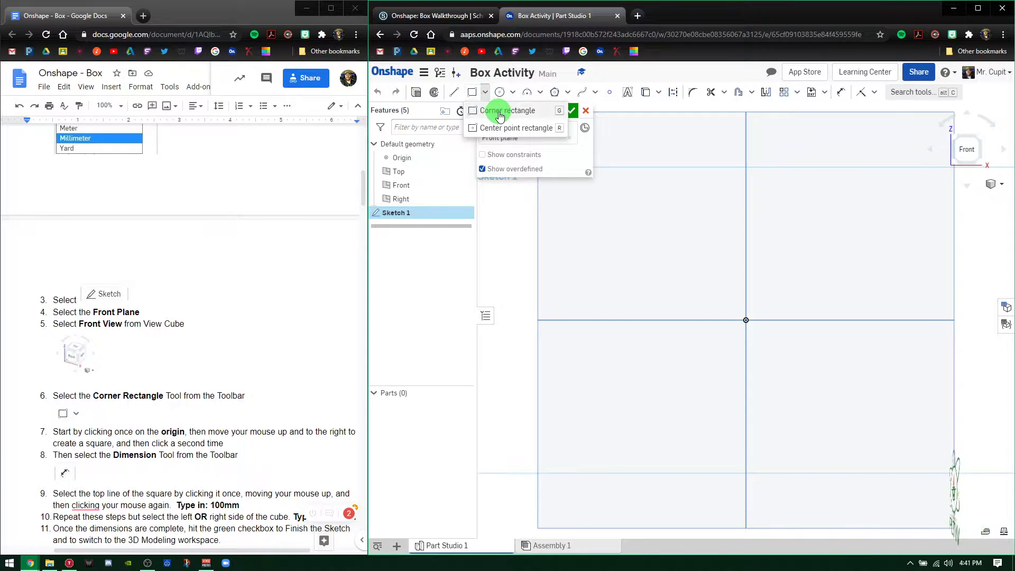
click(503, 110)
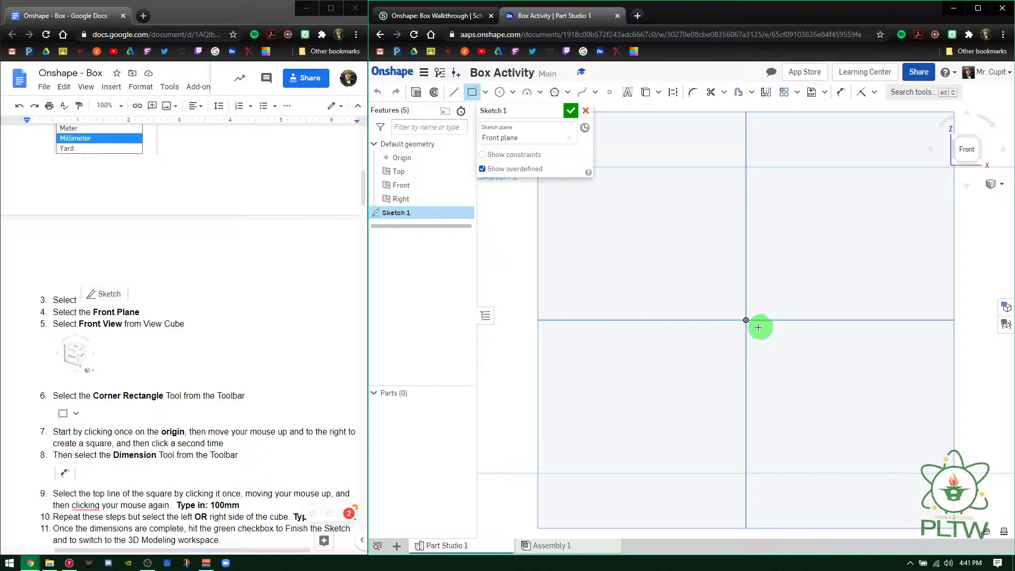
drag(749, 321, 937, 196)
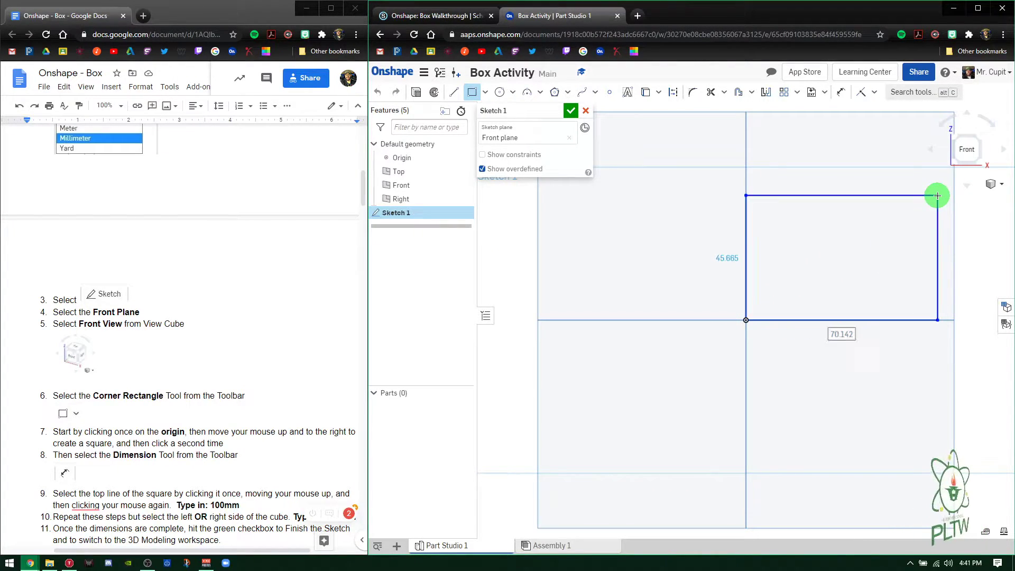
click(937, 196)
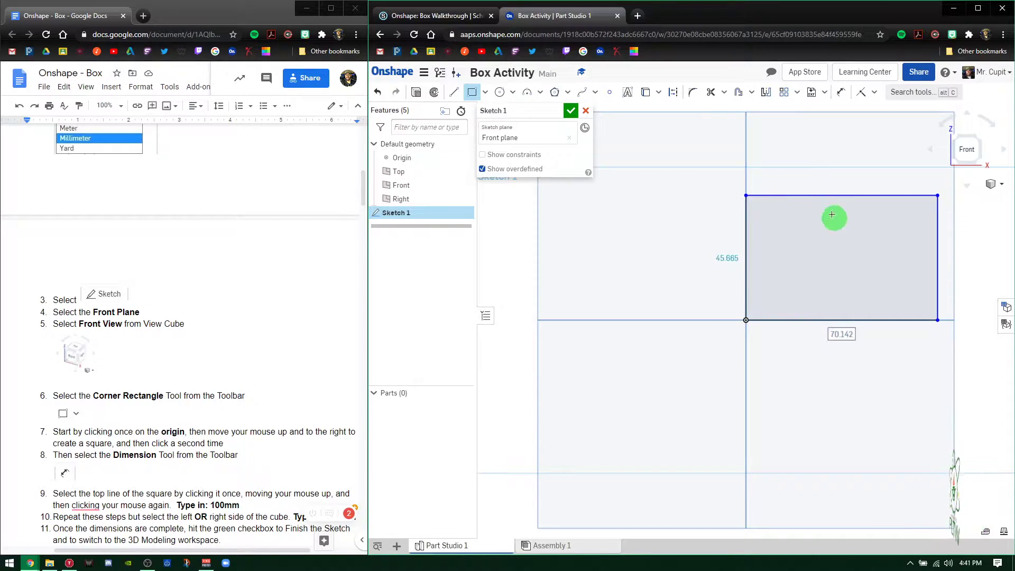
click(572, 111)
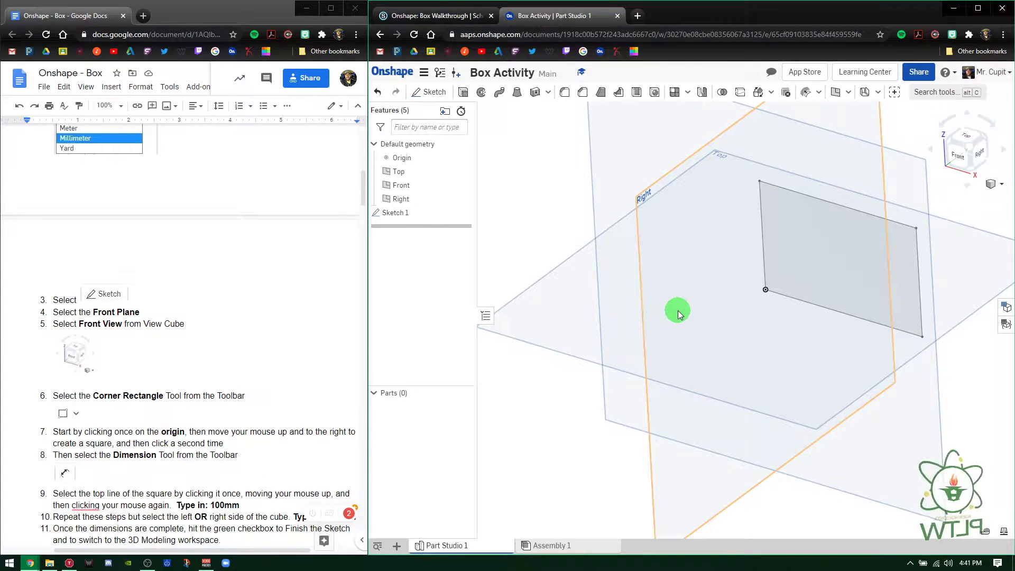
mouse_move(677, 313)
right_down()
mouse_move(698, 289)
mouse_move(635, 303)
mouse_move(679, 323)
right_up()
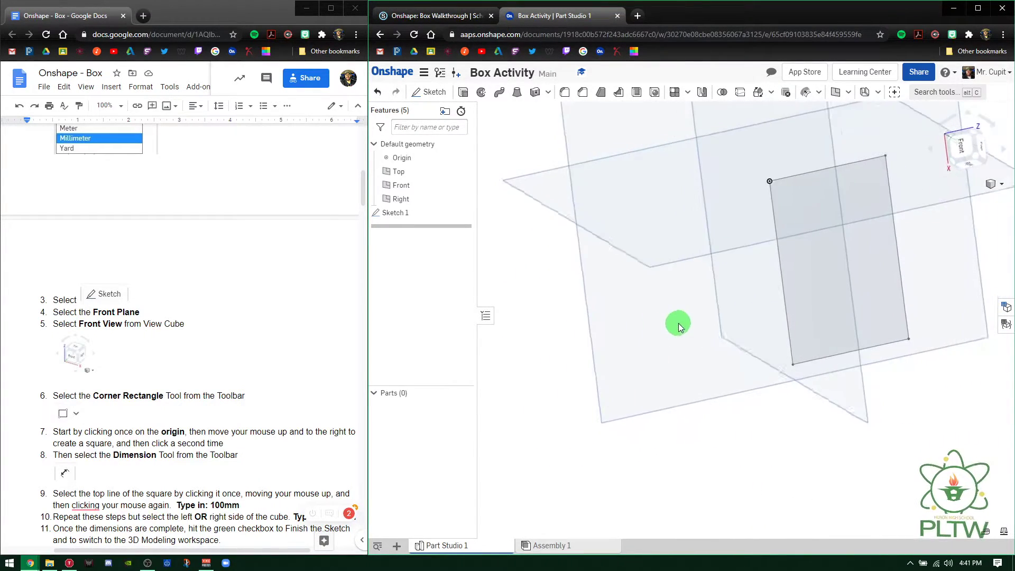
click(960, 146)
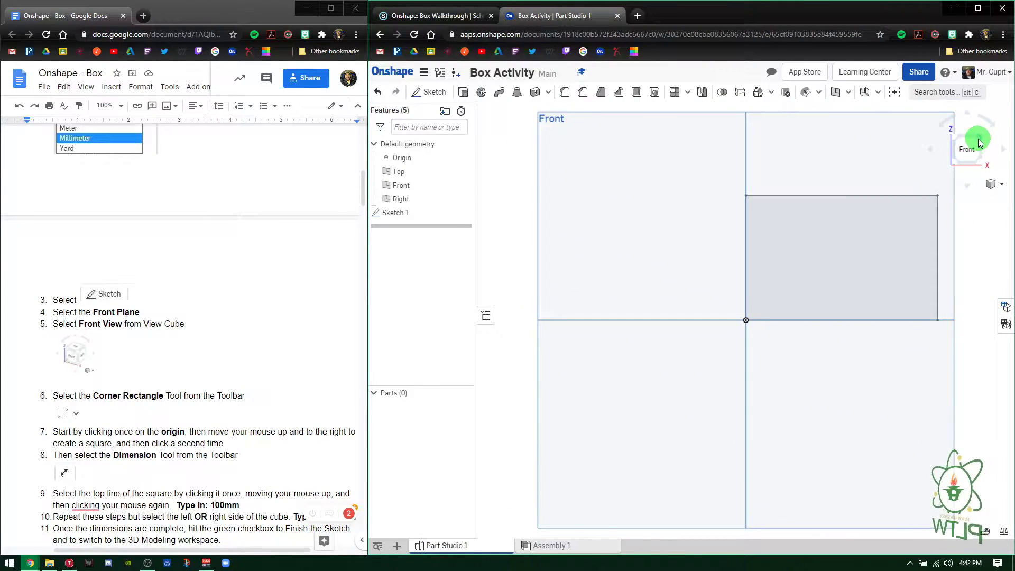
click(979, 143)
click(879, 254)
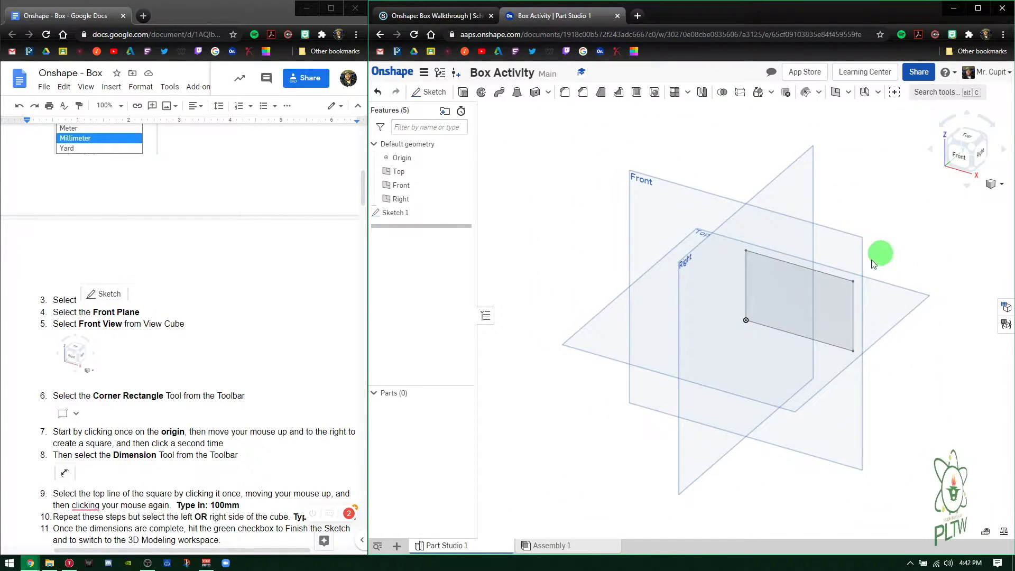
click(962, 154)
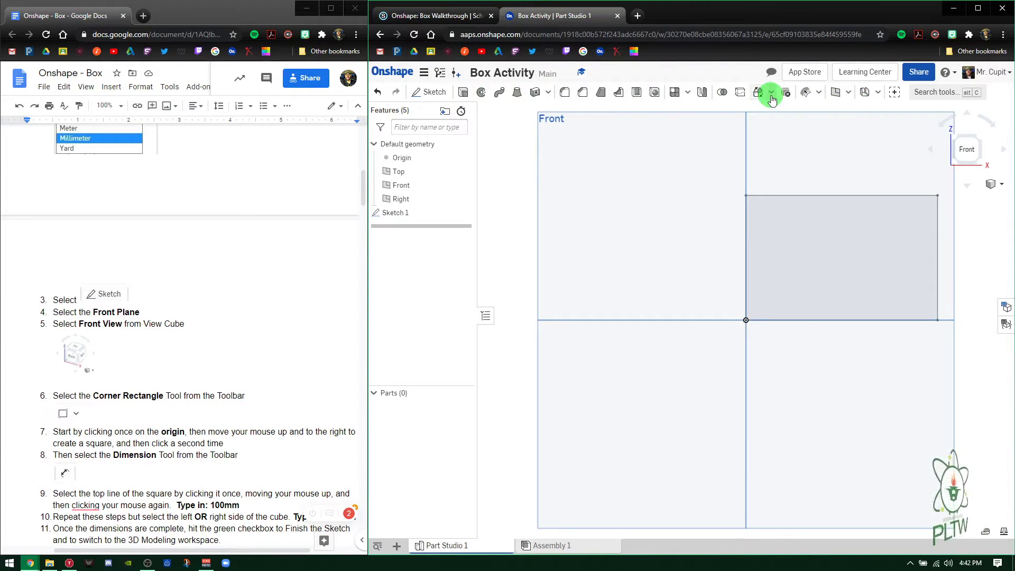
Step: Reopen Sketch 1 and dimension the rectangle's top edge to 100 mm, placing the dimension above it
double_click(407, 213)
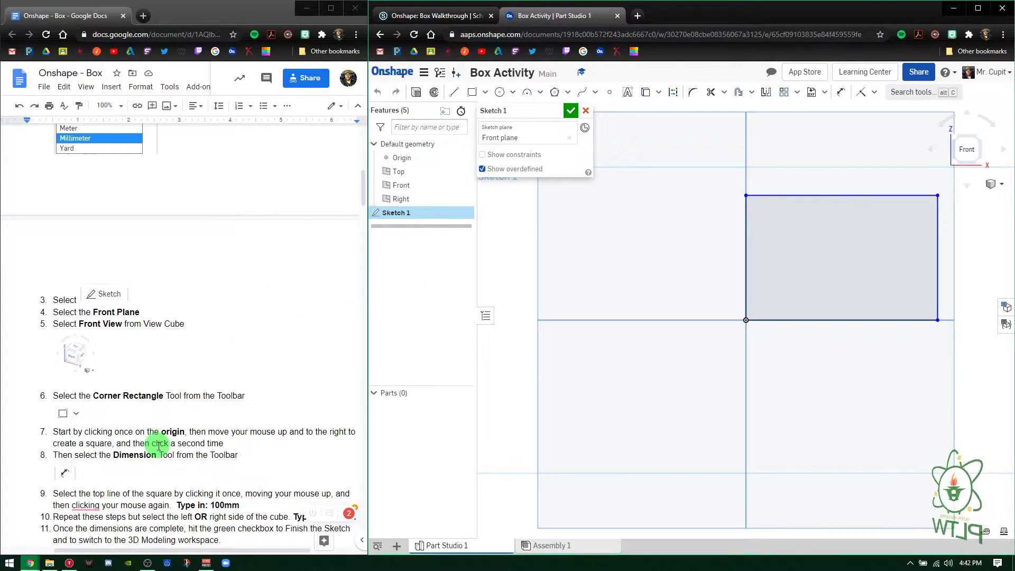
scroll(153, 423, down, 2)
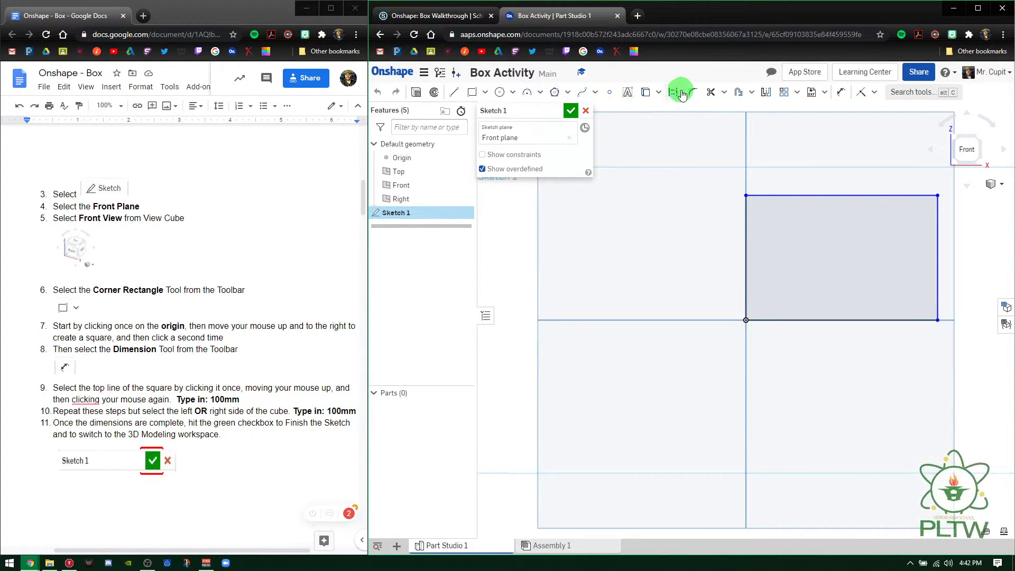
click(840, 97)
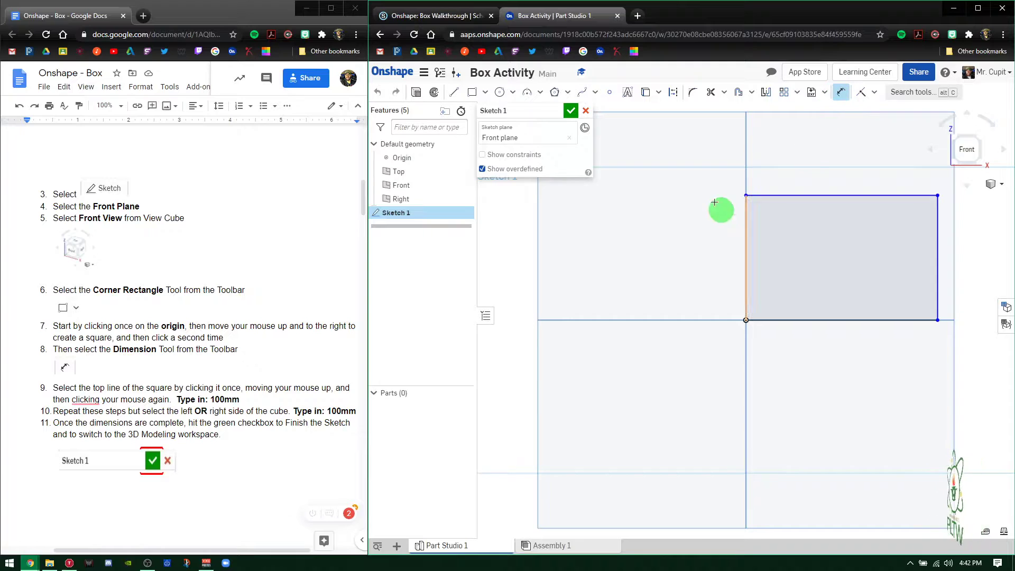
click(815, 194)
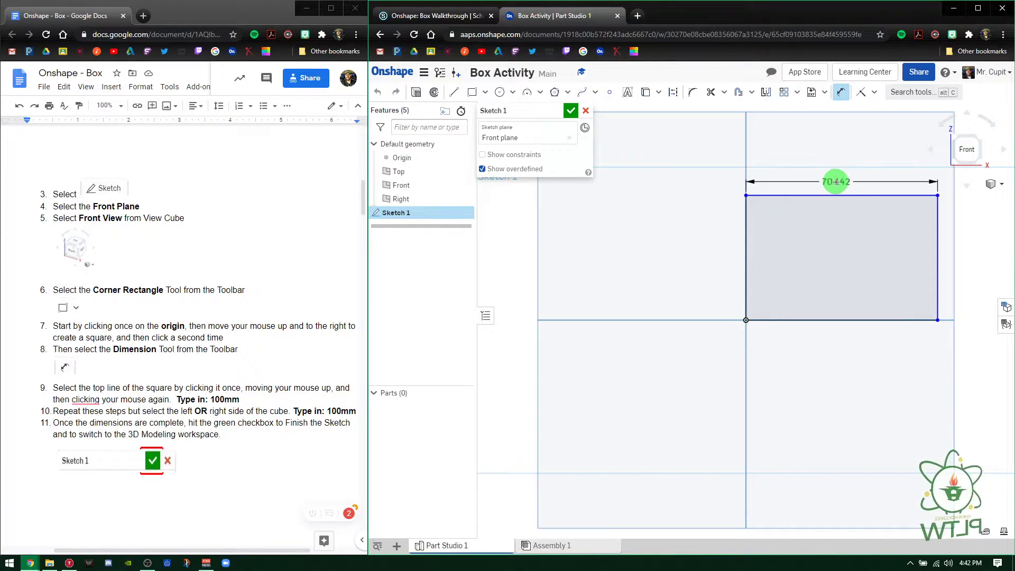
click(837, 139)
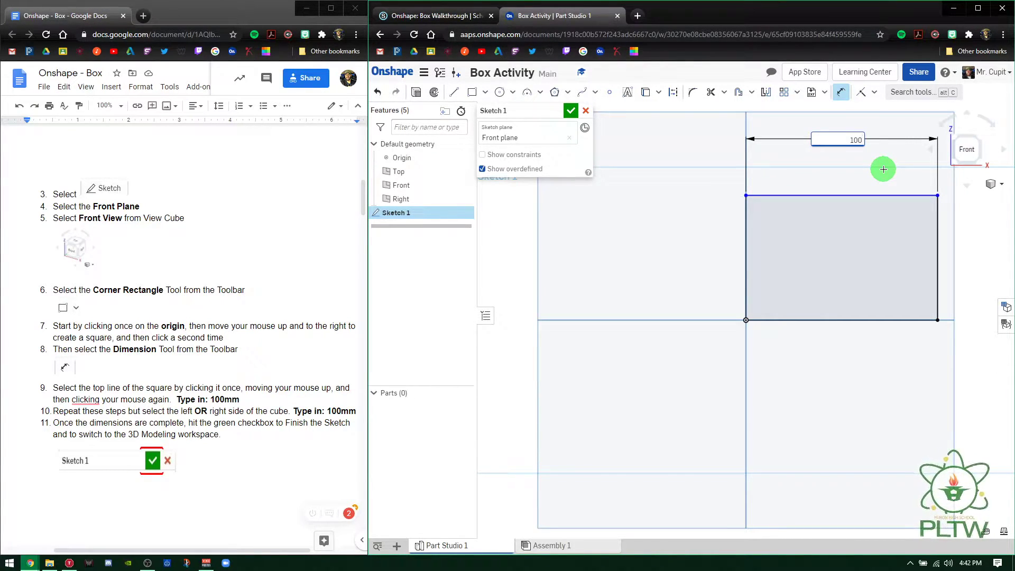
text(100)
key(Return)
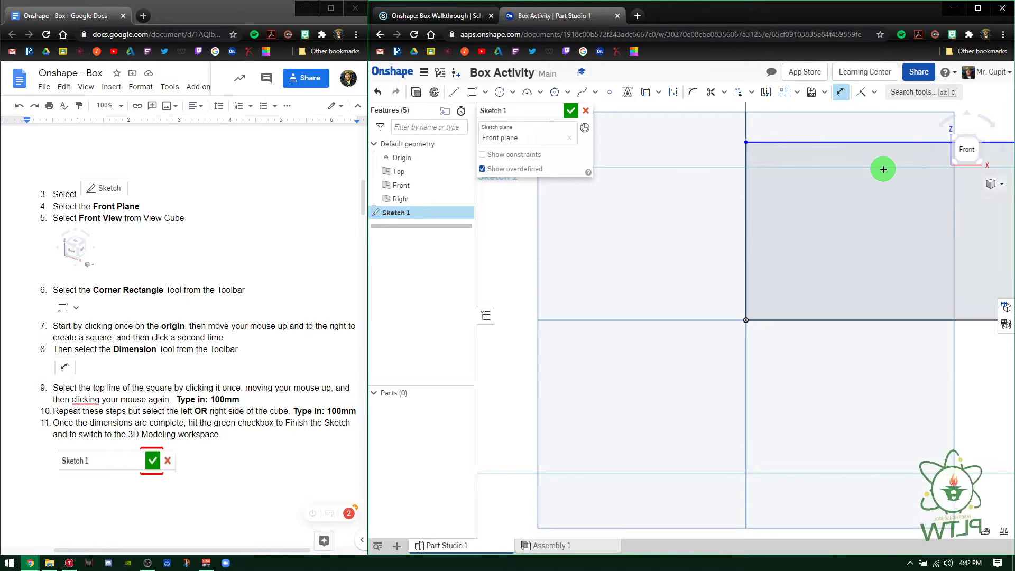
Step: Dimension the rectangle's right side to 100 mm, placing the dimension outside the shape
scroll(792, 264, down, 3)
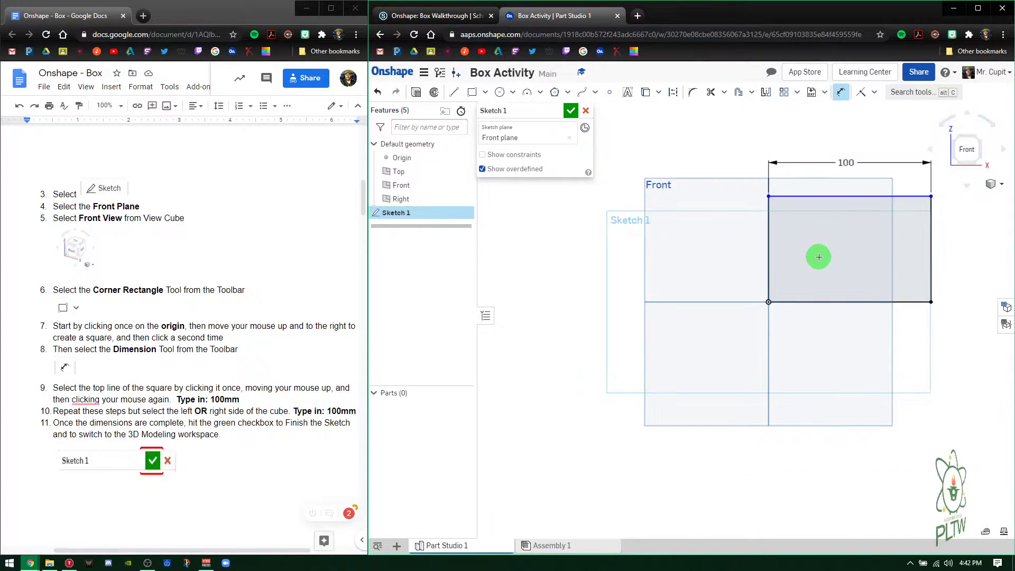
scroll(740, 285, up, 3)
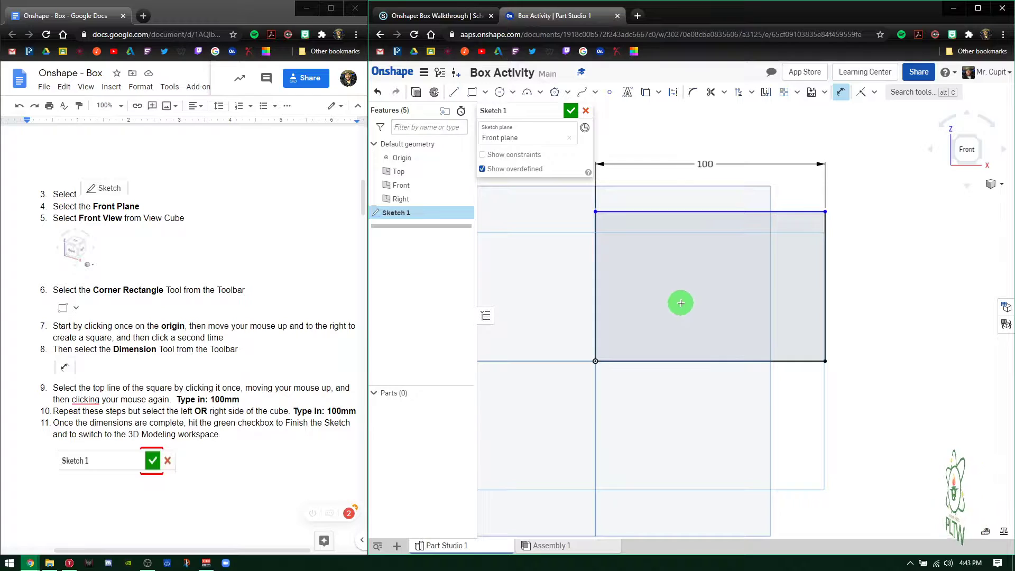
scroll(713, 312, up, 2)
scroll(665, 350, down, 2)
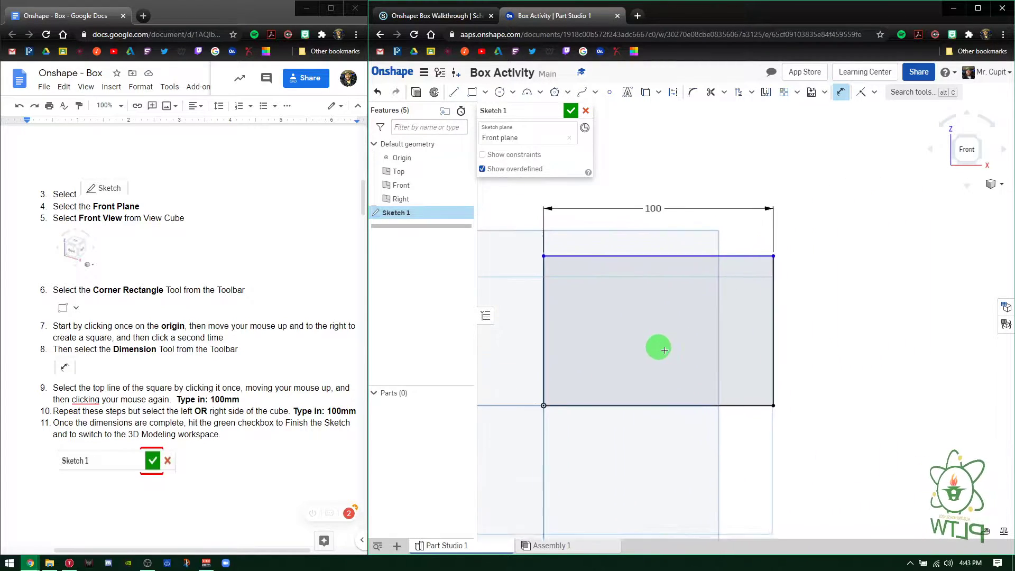
scroll(731, 275, up, 2)
scroll(788, 317, down, 2)
scroll(749, 340, up, 1)
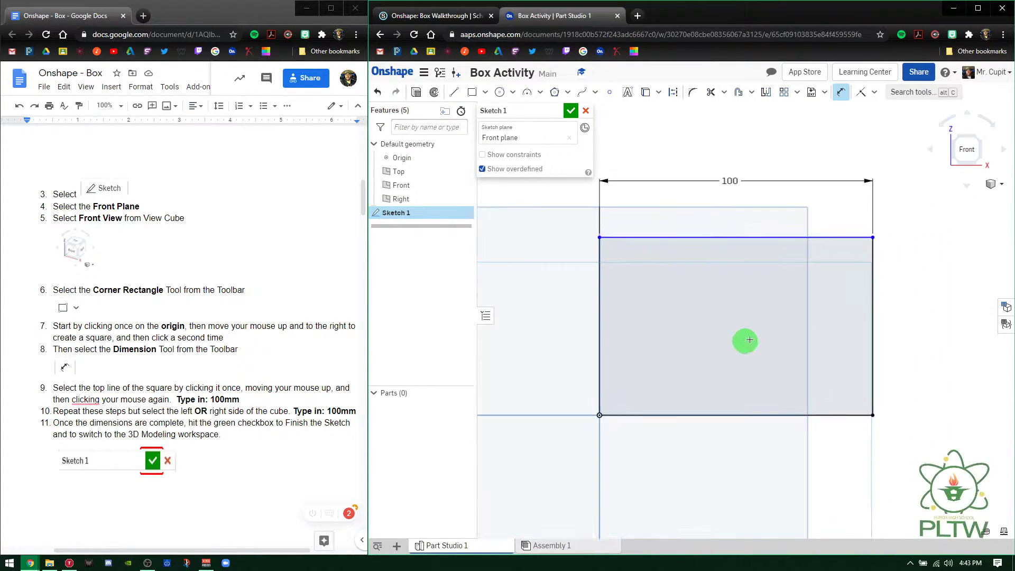
scroll(736, 346, down, 1)
scroll(744, 336, up, 1)
scroll(745, 326, down, 1)
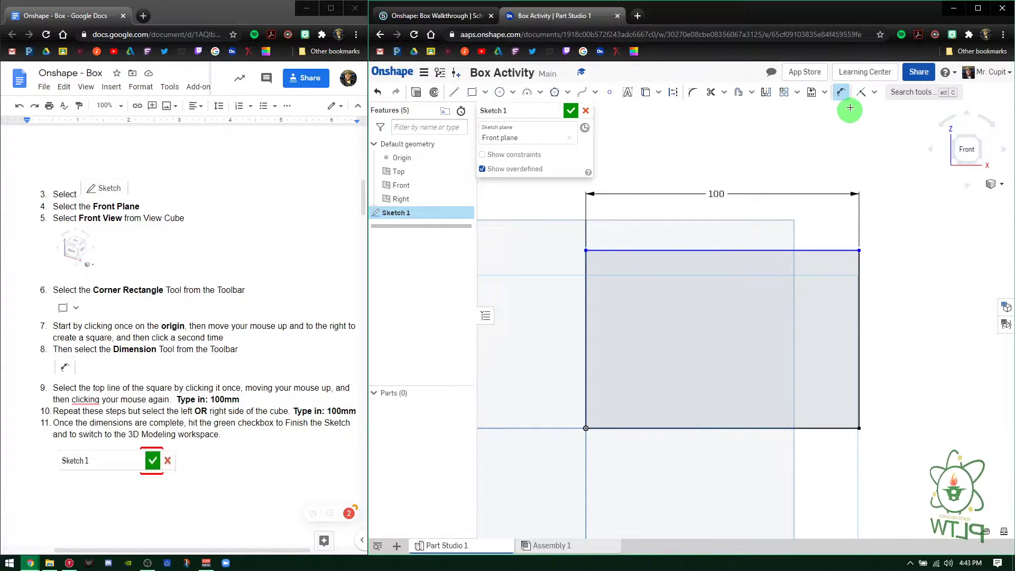
click(840, 92)
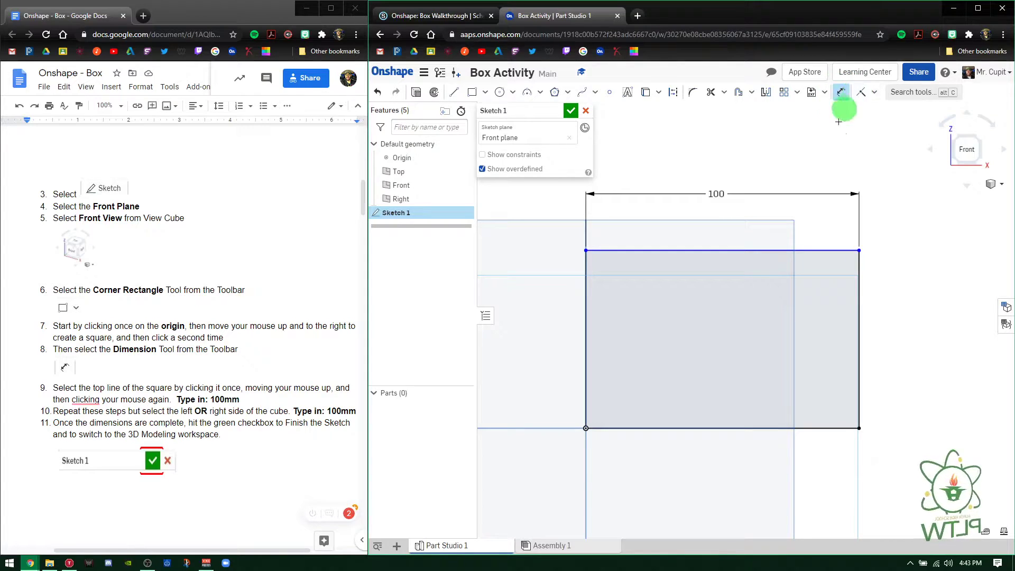
click(860, 335)
click(940, 331)
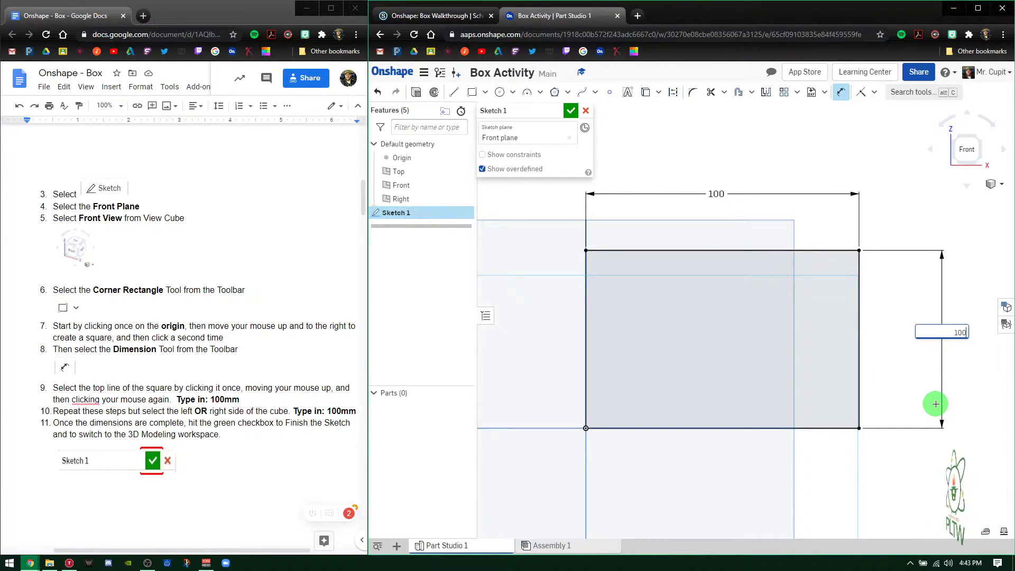
text(100)
key(Return)
scroll(817, 358, down, 5)
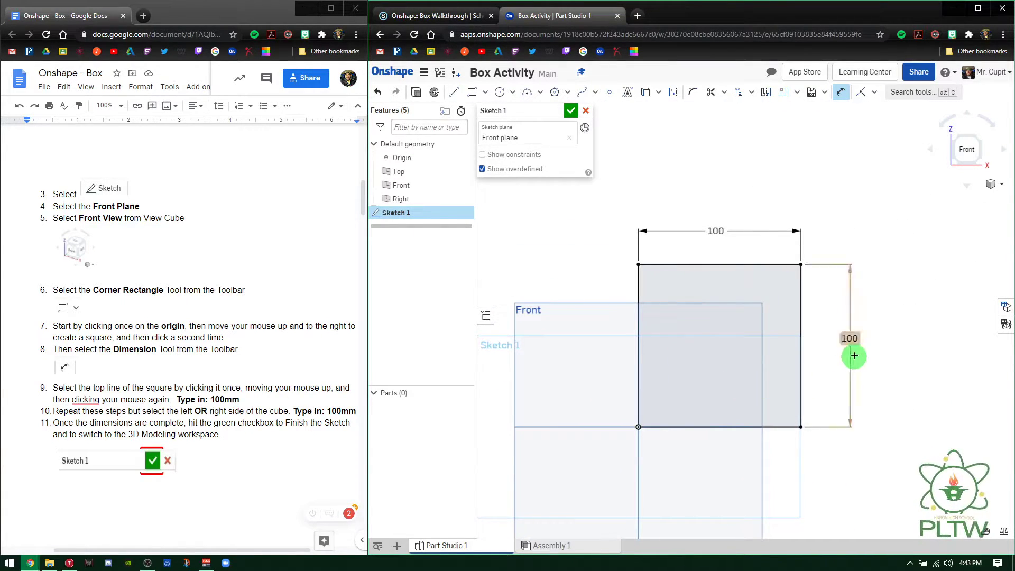
Step: Orient the model to the isometric view and finish the sketch
right_drag(886, 322, 851, 343)
key(shift+7)
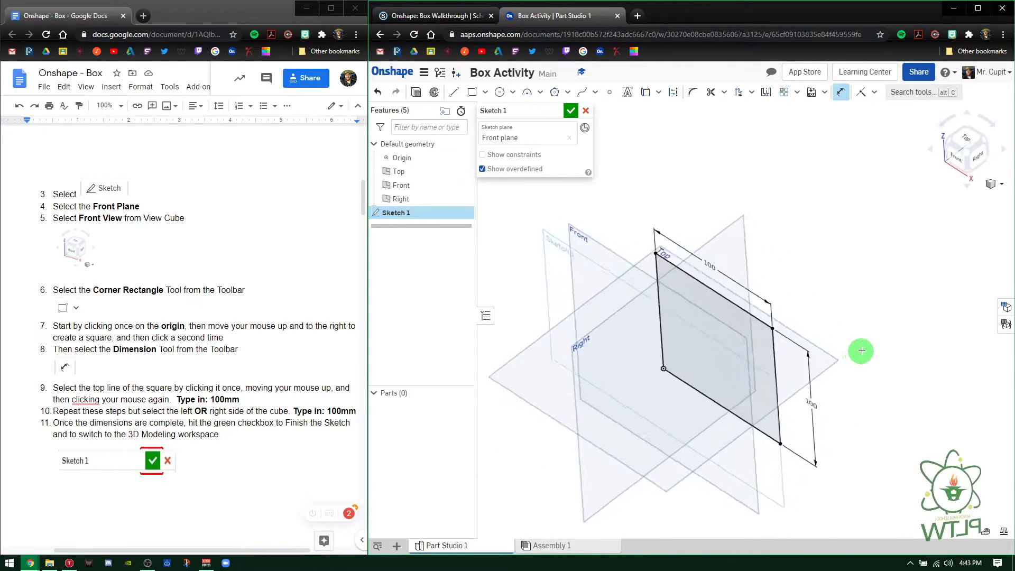
click(89, 396)
click(174, 391)
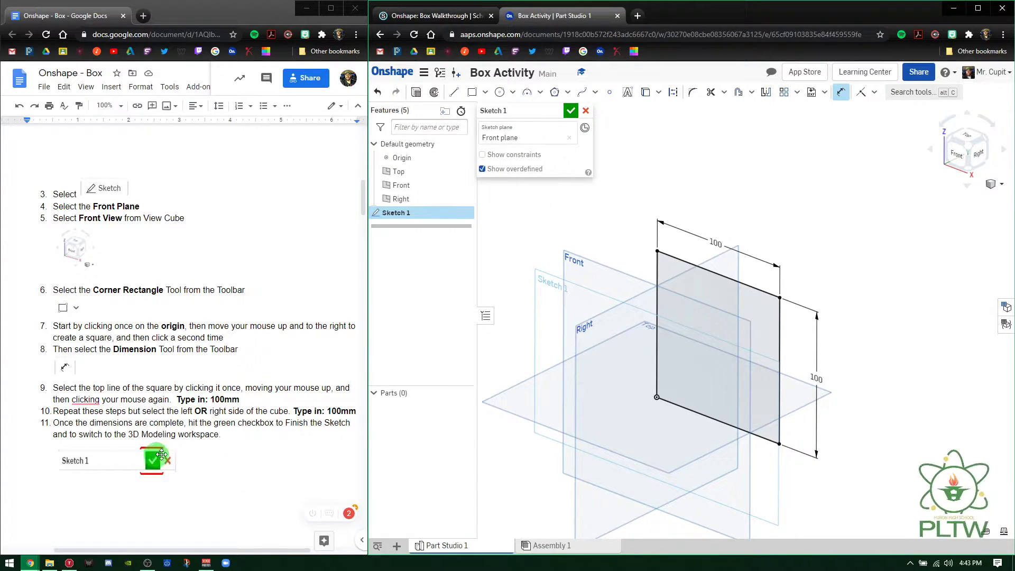
click(572, 110)
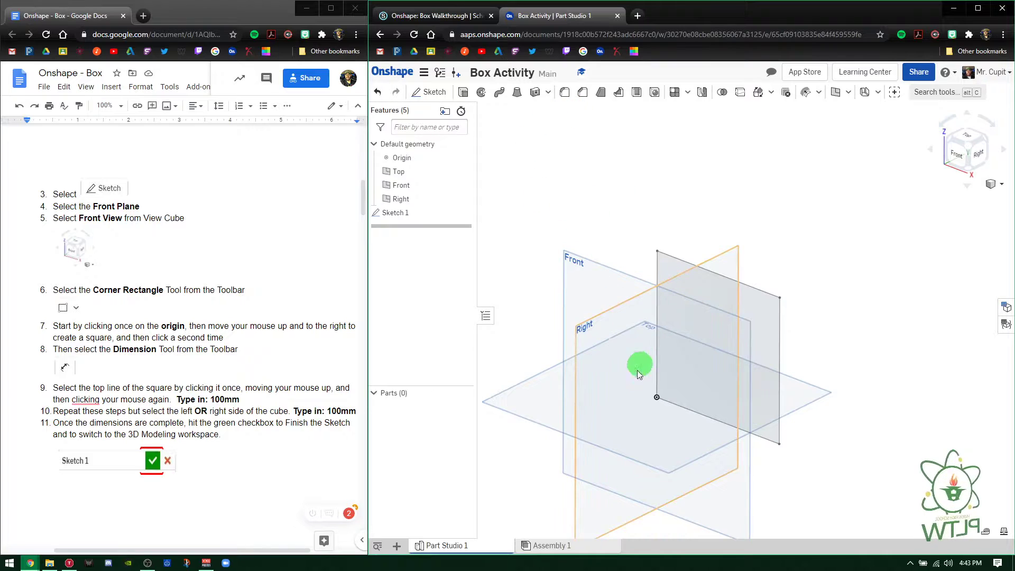
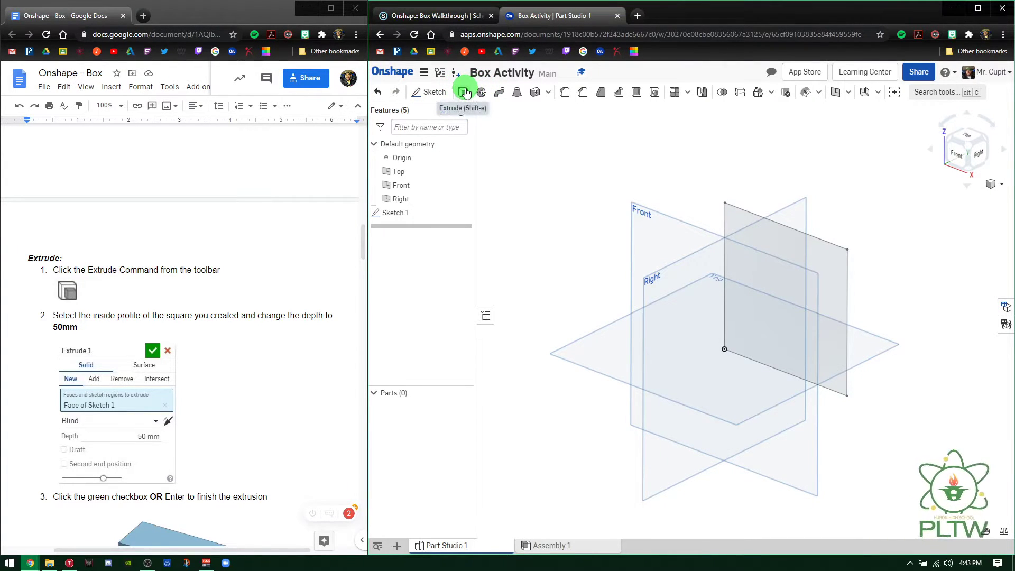
Step: Start a new solid Extrude of the square sketch region and hide the Top, Front and Right planes
click(464, 93)
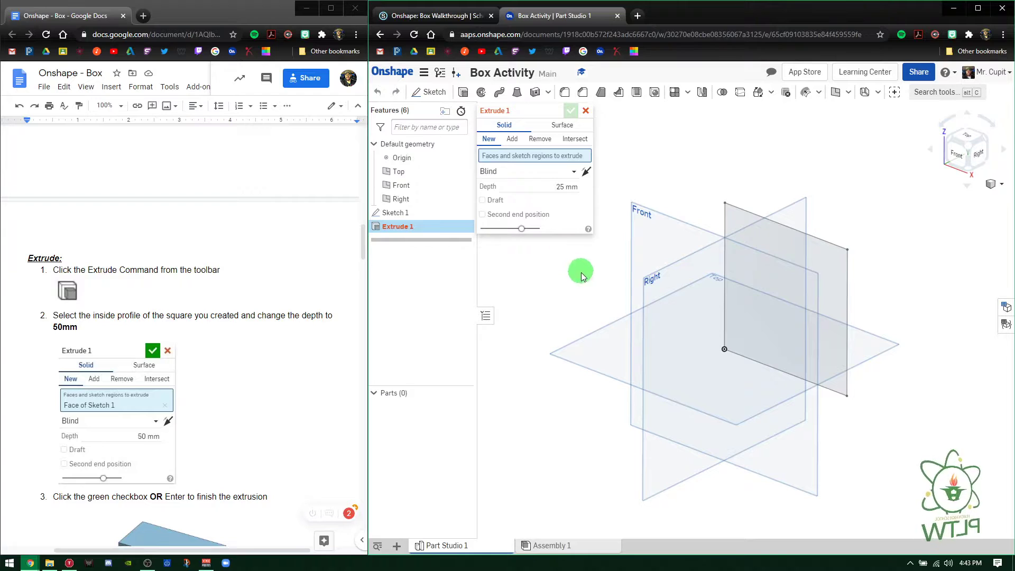
click(841, 256)
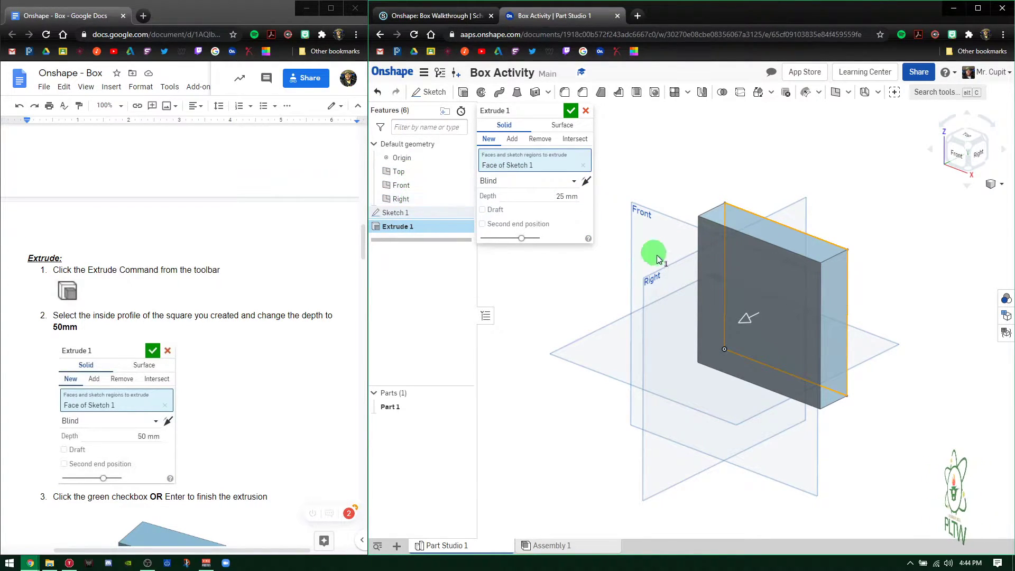
click(464, 172)
click(464, 185)
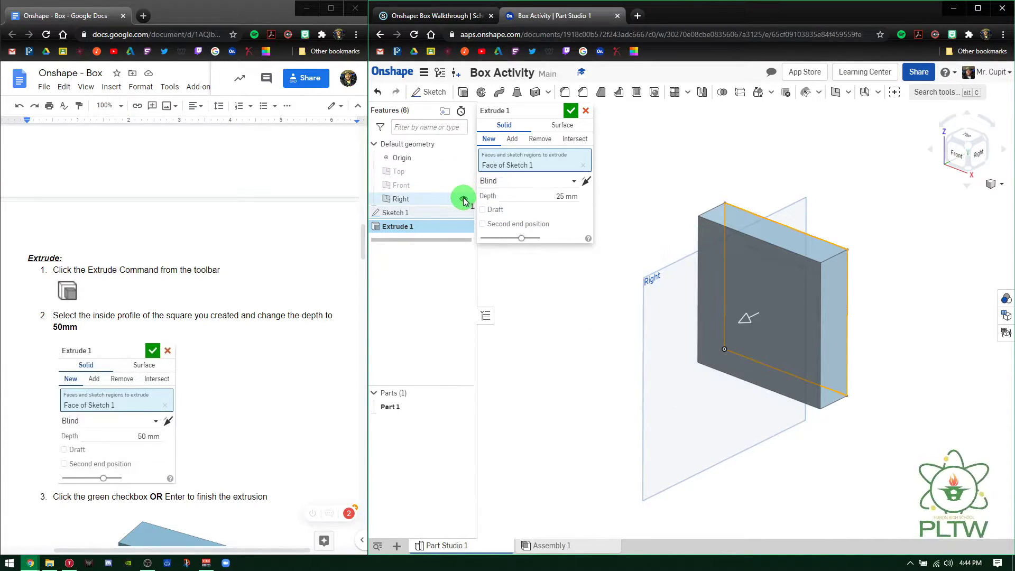
click(464, 199)
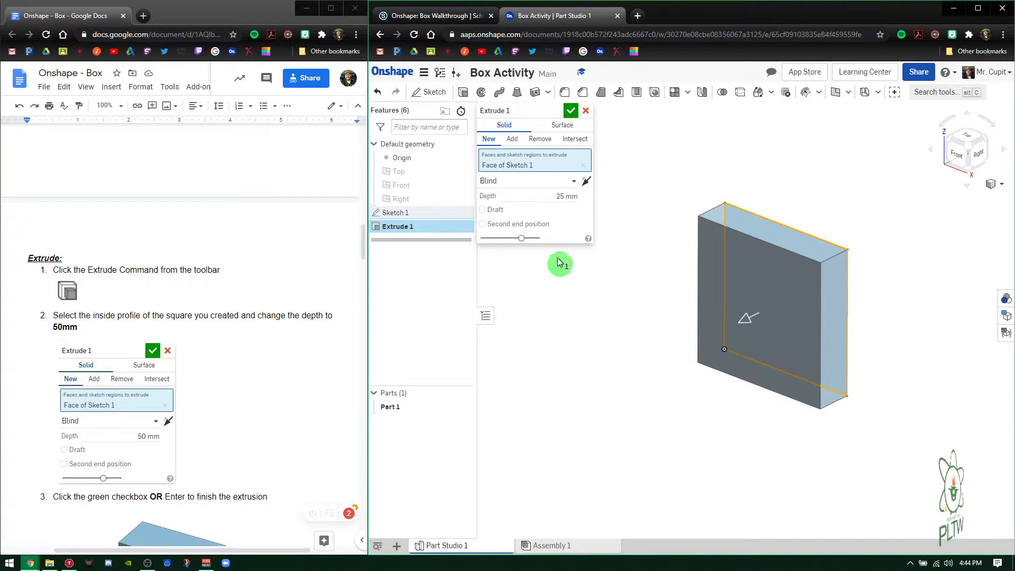
Step: Set the blind extrusion depth to 50 mm and finish the extrusion
click(559, 197)
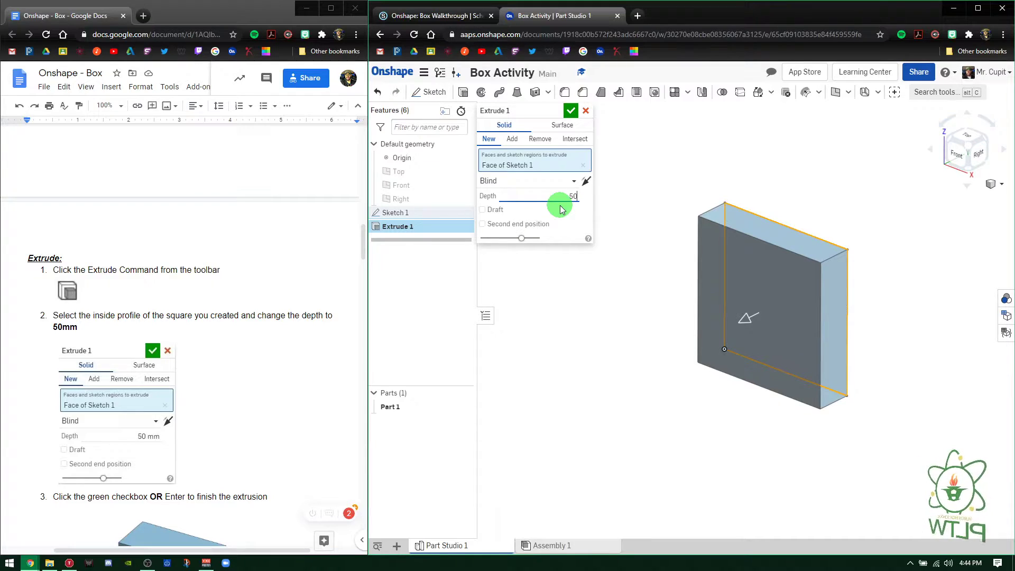
key(Return)
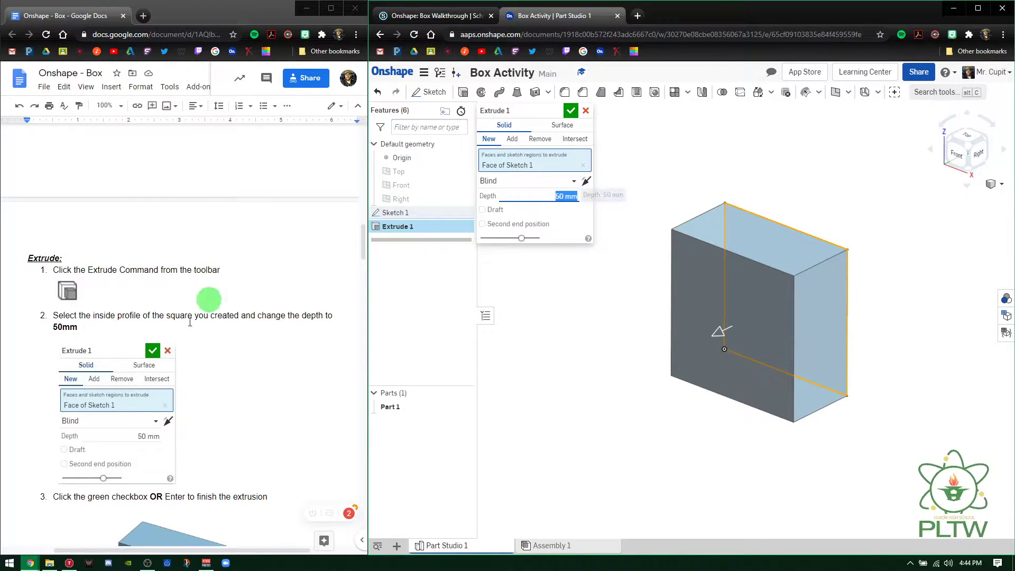
scroll(233, 453, down, 3)
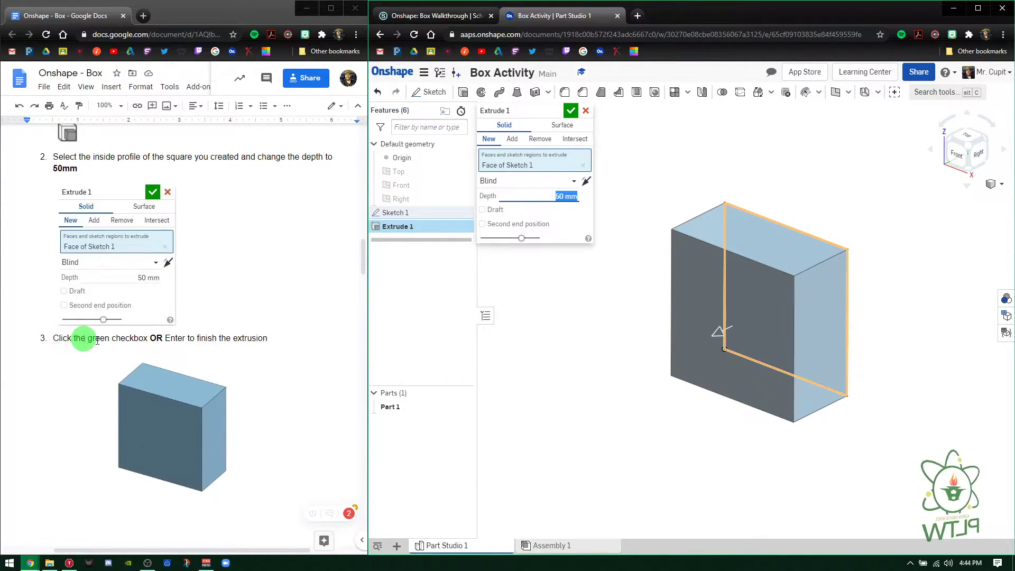
click(571, 110)
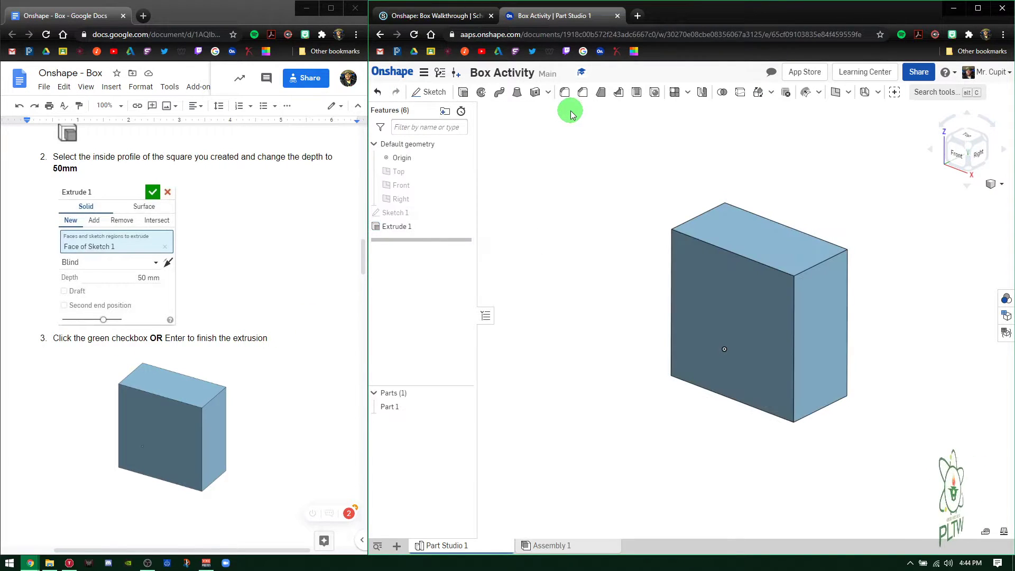
Step: Start a Fillet on the box with a circular cross section and set its radius to 8 mm
mouse_move(629, 352)
right_down()
mouse_move(652, 306)
mouse_move(654, 342)
mouse_move(637, 350)
right_up()
click(955, 167)
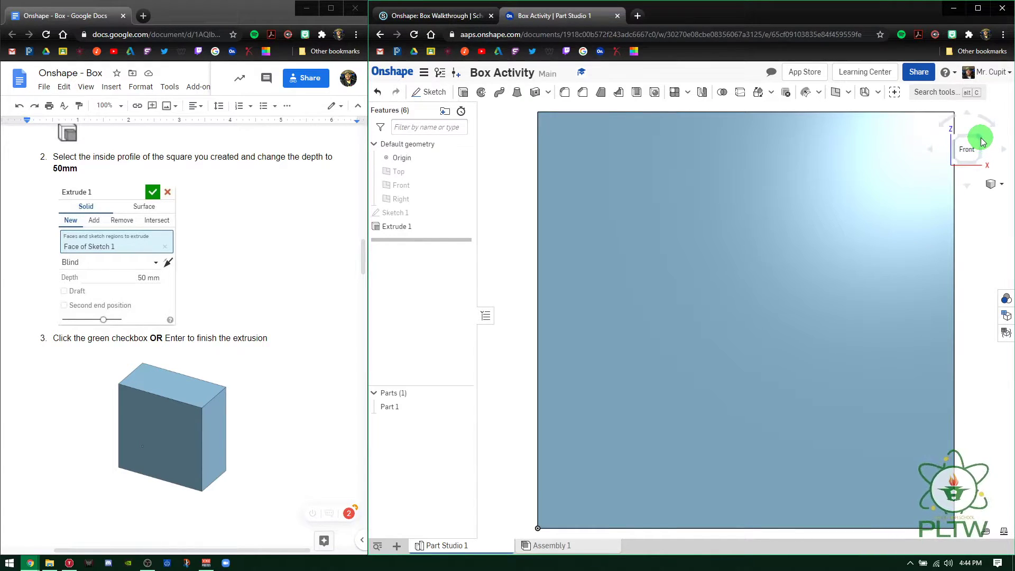
click(982, 142)
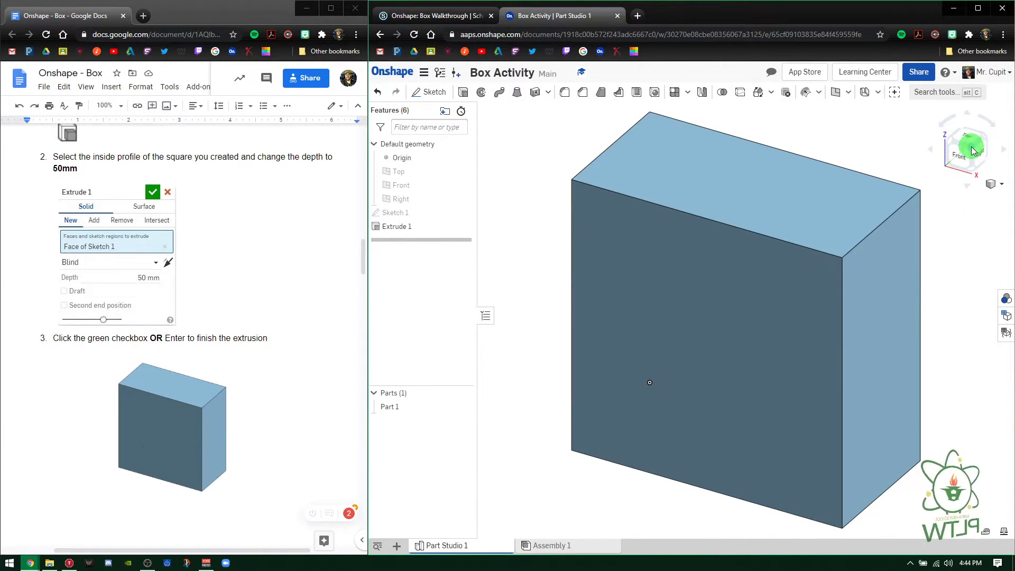
scroll(636, 334, down, 3)
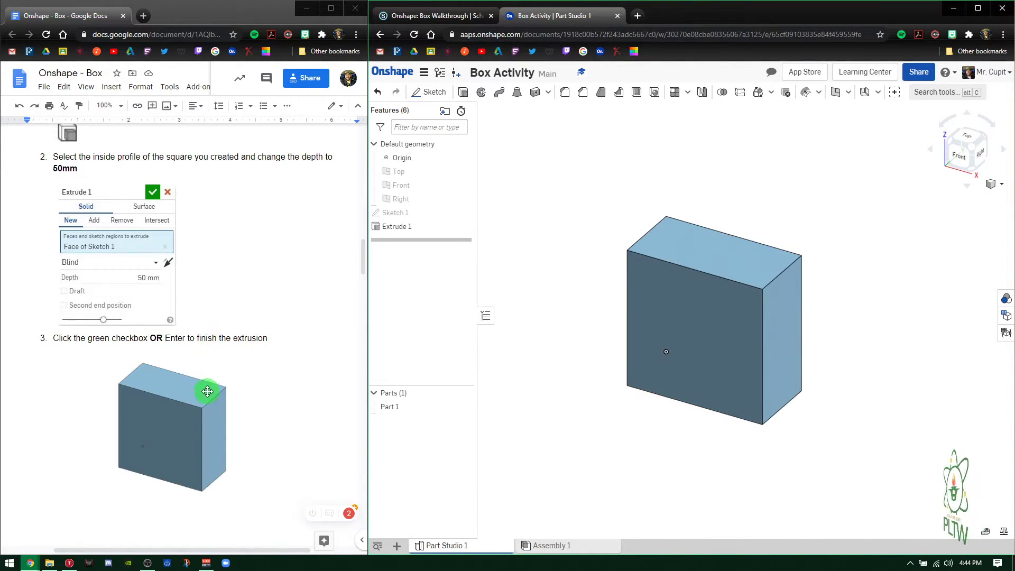
scroll(264, 341, down, 7)
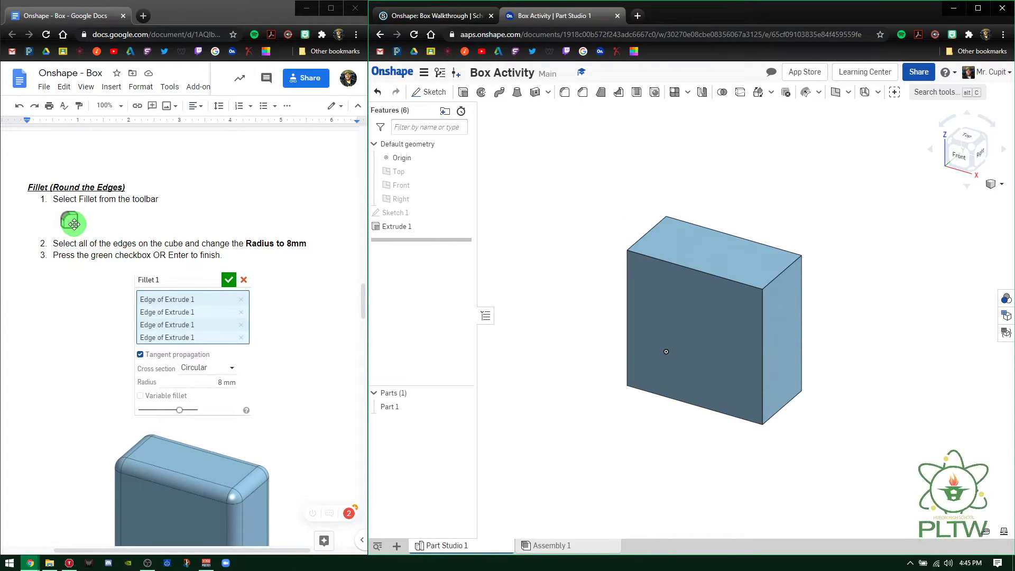
click(564, 93)
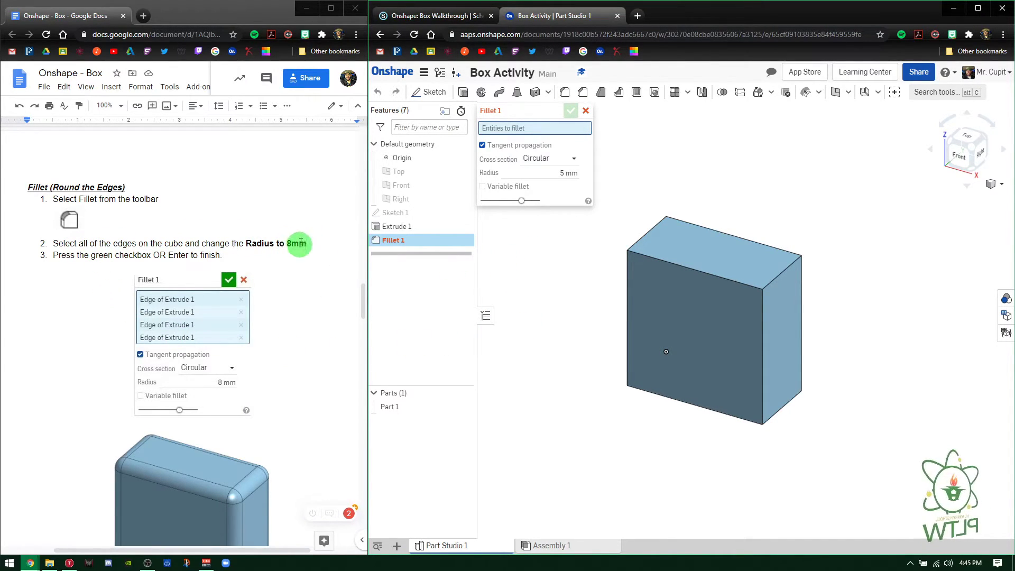
click(574, 174)
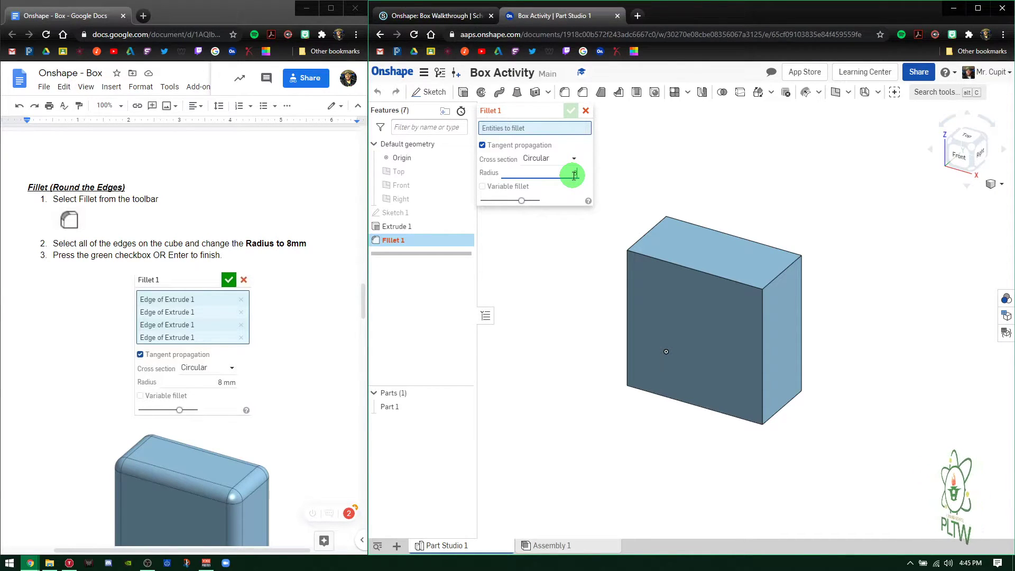
text(8)
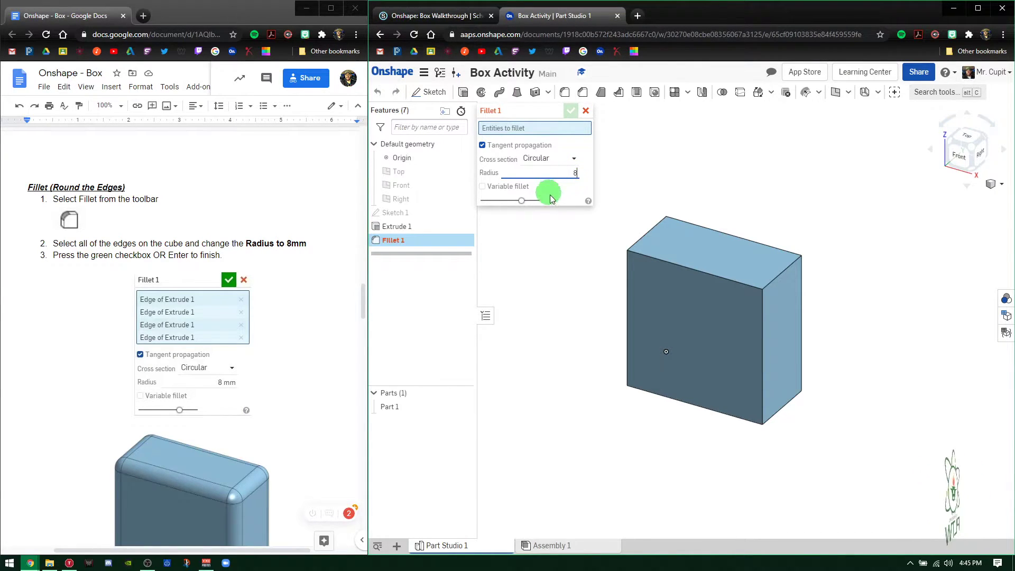
Step: Select the four top edges and all remaining front and right face edges of the box for the fillet
click(659, 264)
click(653, 230)
click(719, 230)
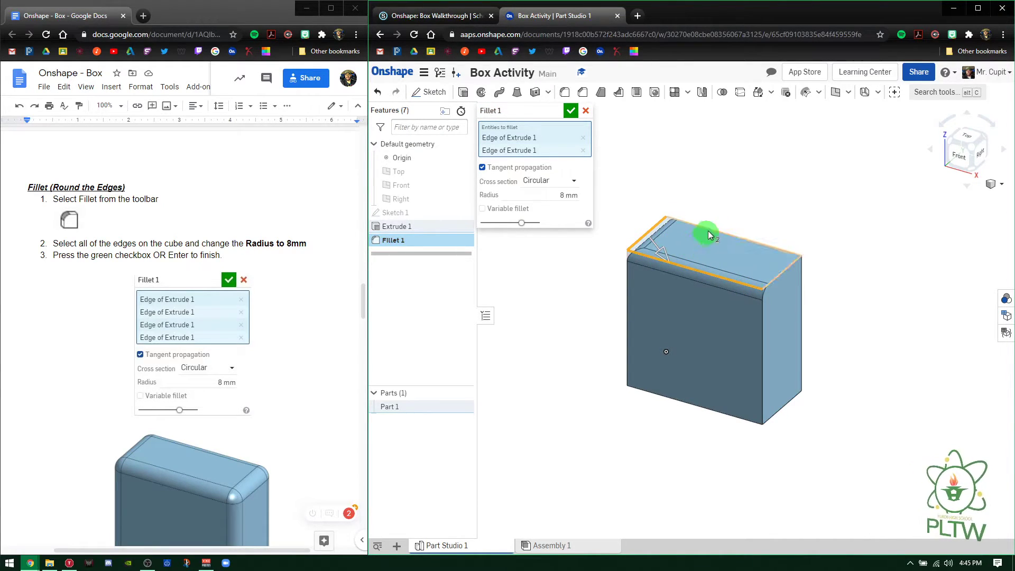
click(779, 277)
click(762, 353)
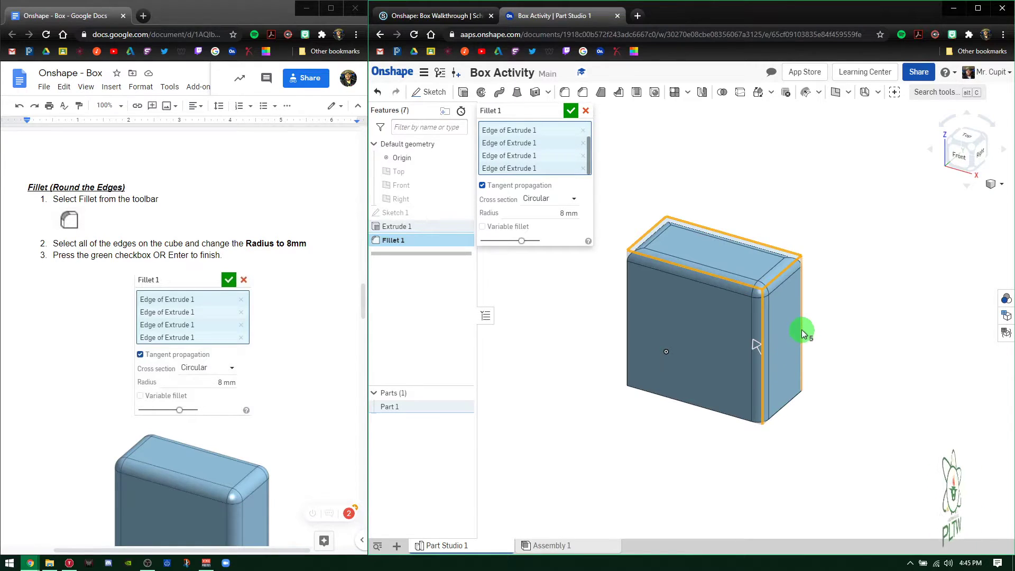
click(783, 404)
click(718, 412)
click(628, 344)
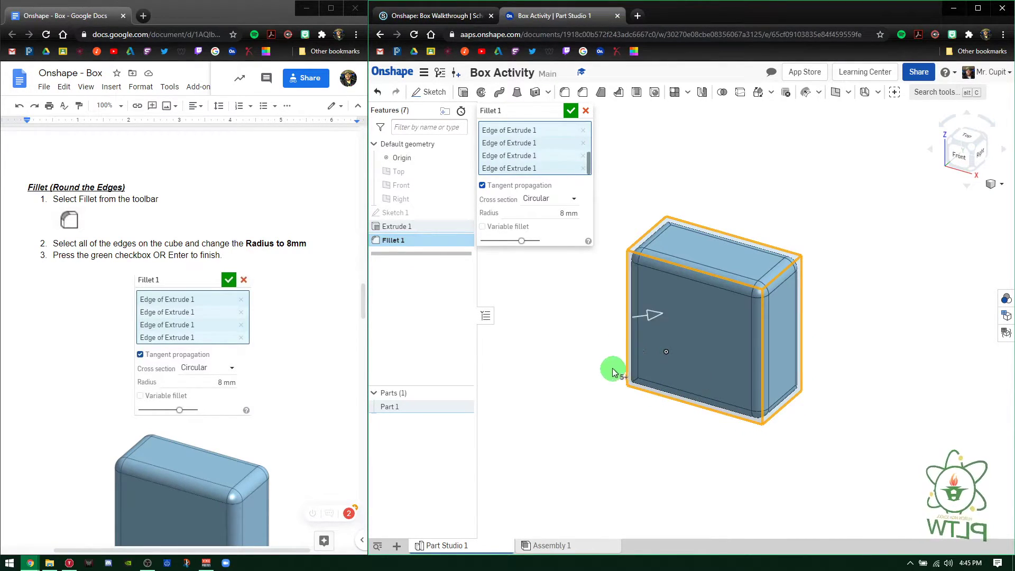
Step: Add the lower back edge, the rear left vertical edge and the lower left edge of the box to the fillet selection
click(983, 147)
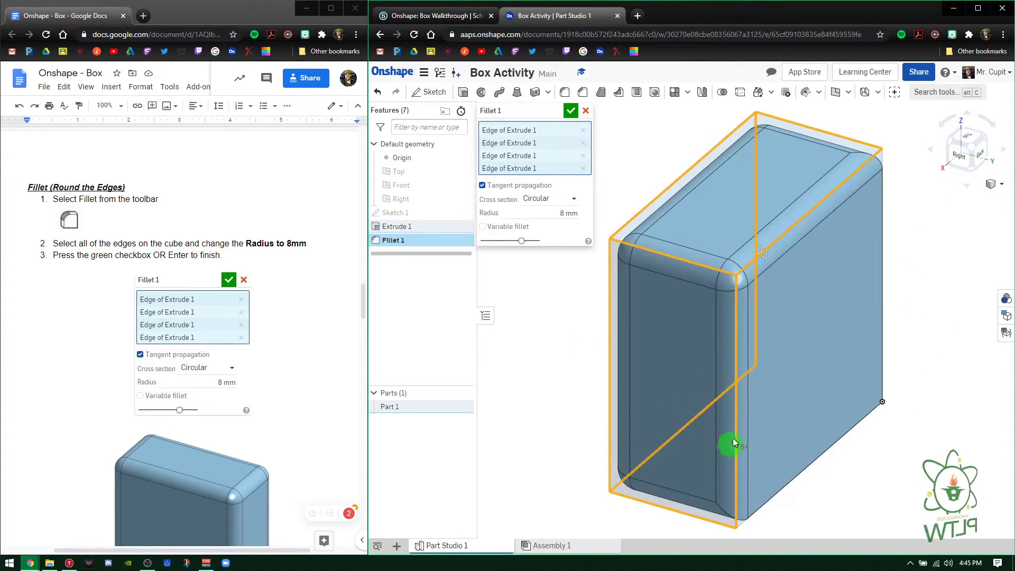
click(829, 449)
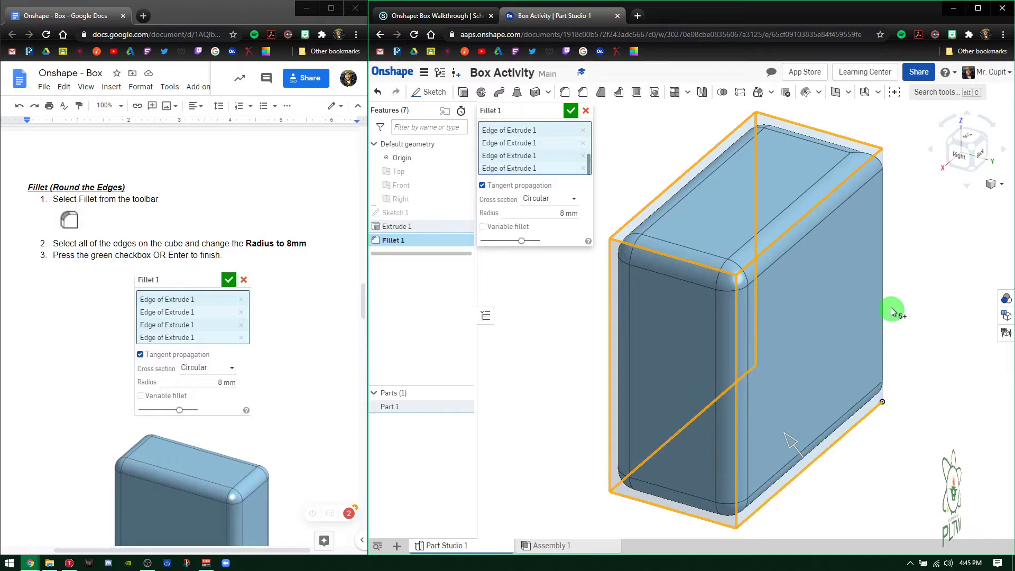
click(881, 288)
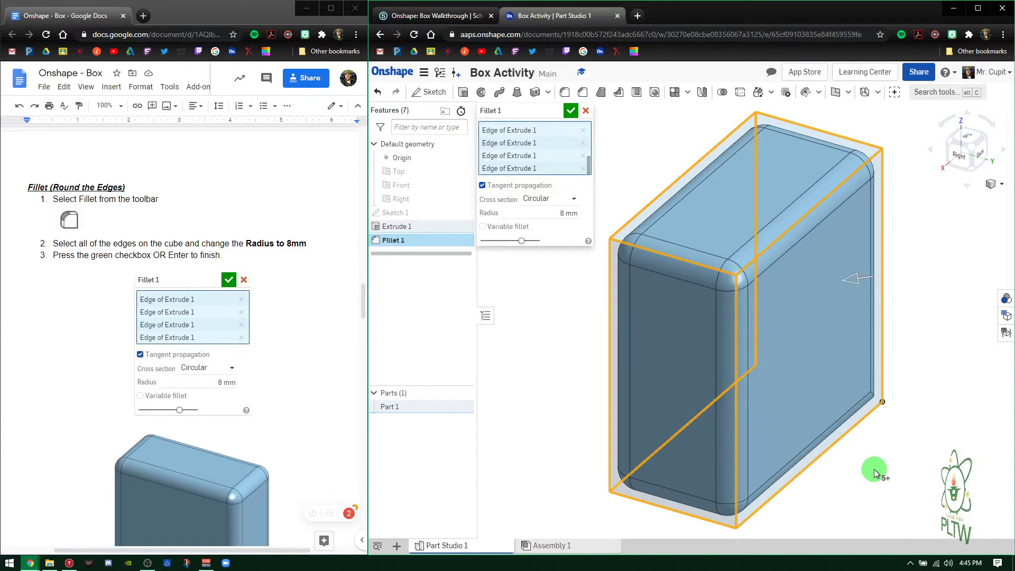
right_drag(869, 471, 740, 420)
click(731, 412)
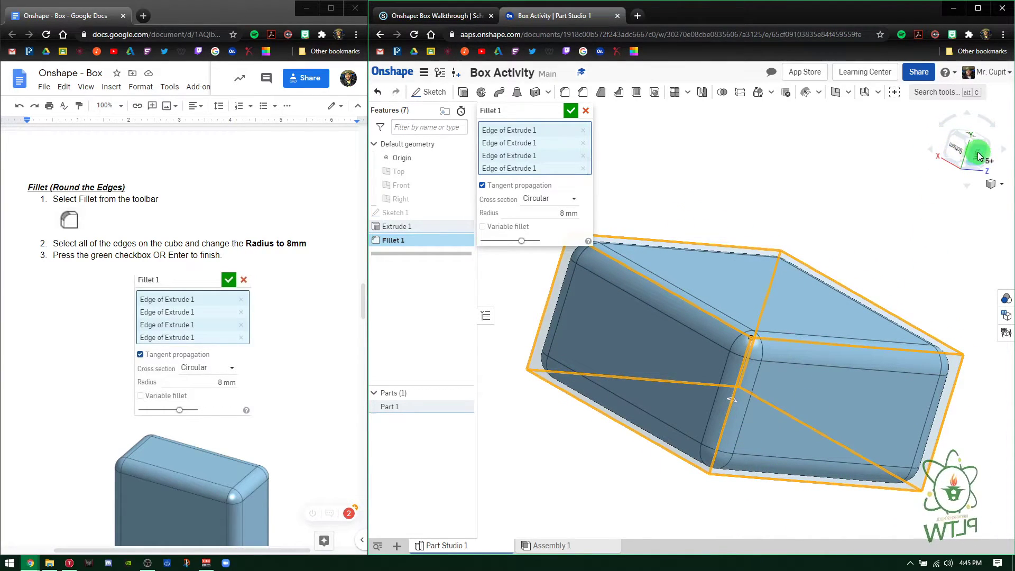
Step: Return the model to the isometric view and finish the fillet
click(978, 155)
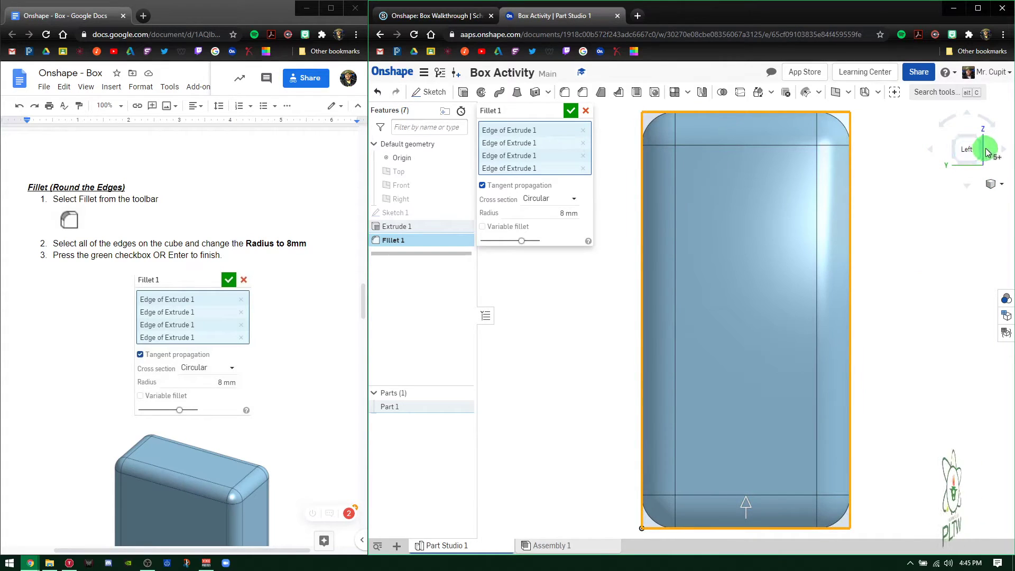
click(1004, 152)
click(968, 152)
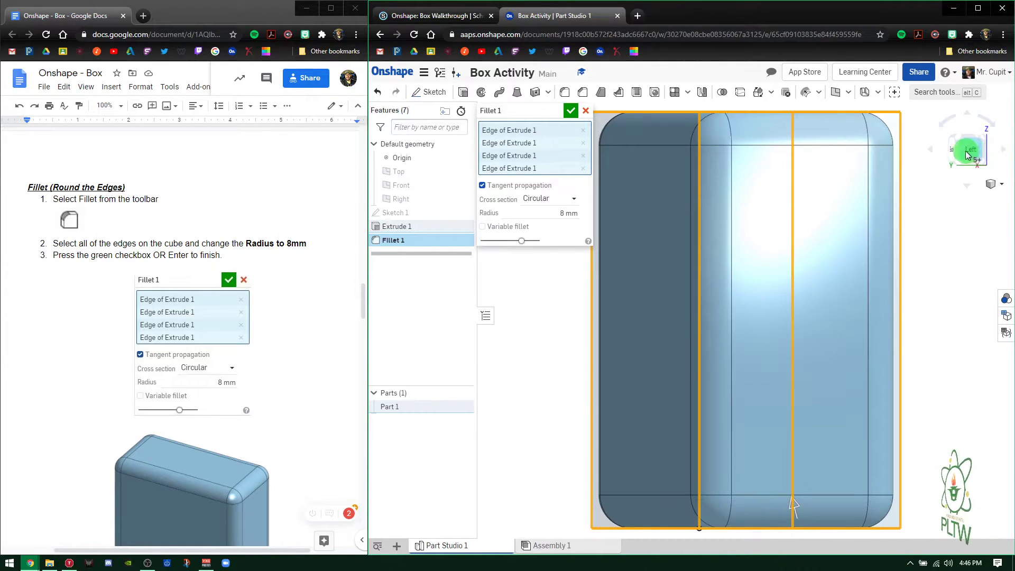
click(973, 154)
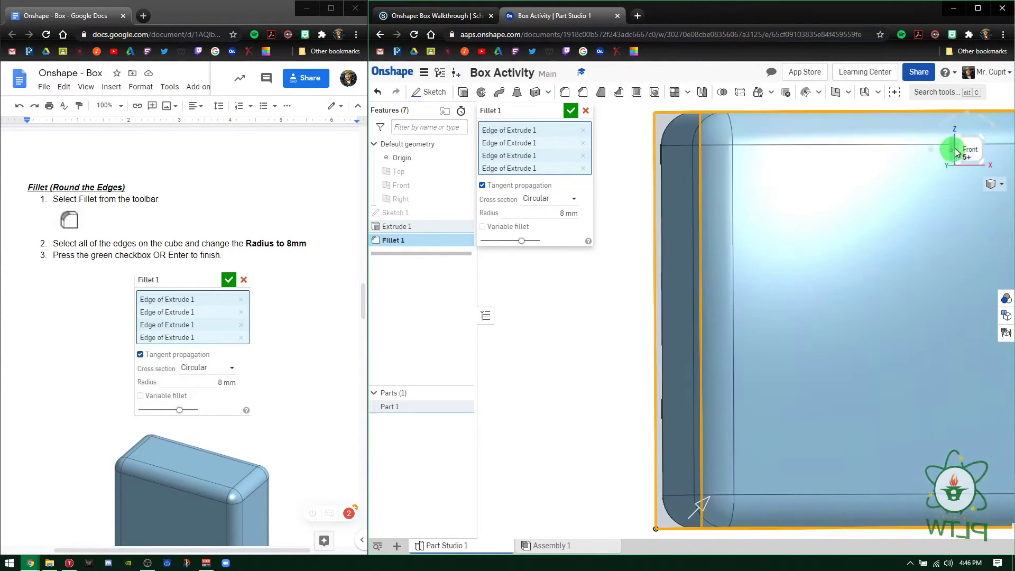
click(981, 136)
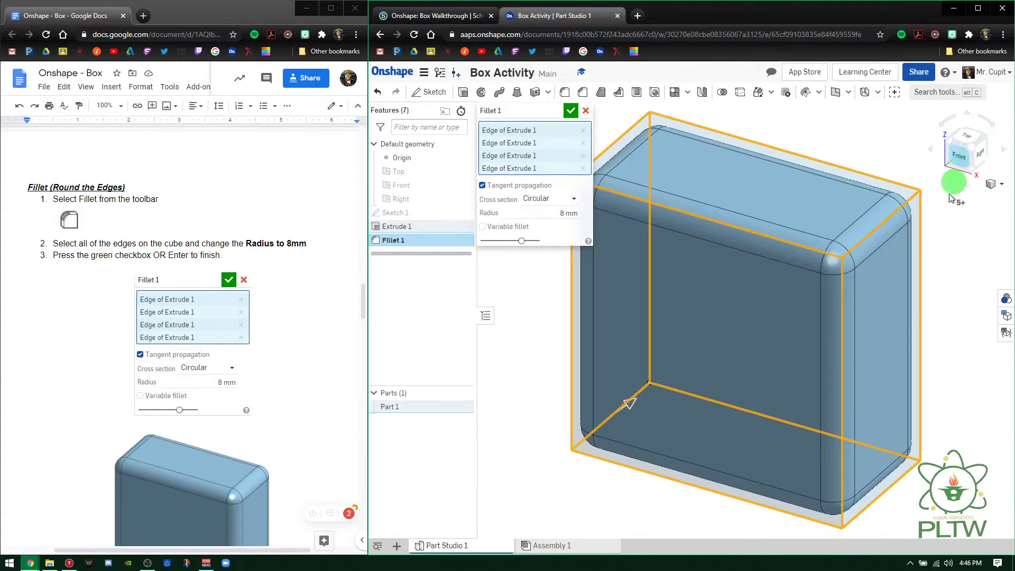
scroll(721, 331, down, 3)
middle_drag(717, 328, 726, 339)
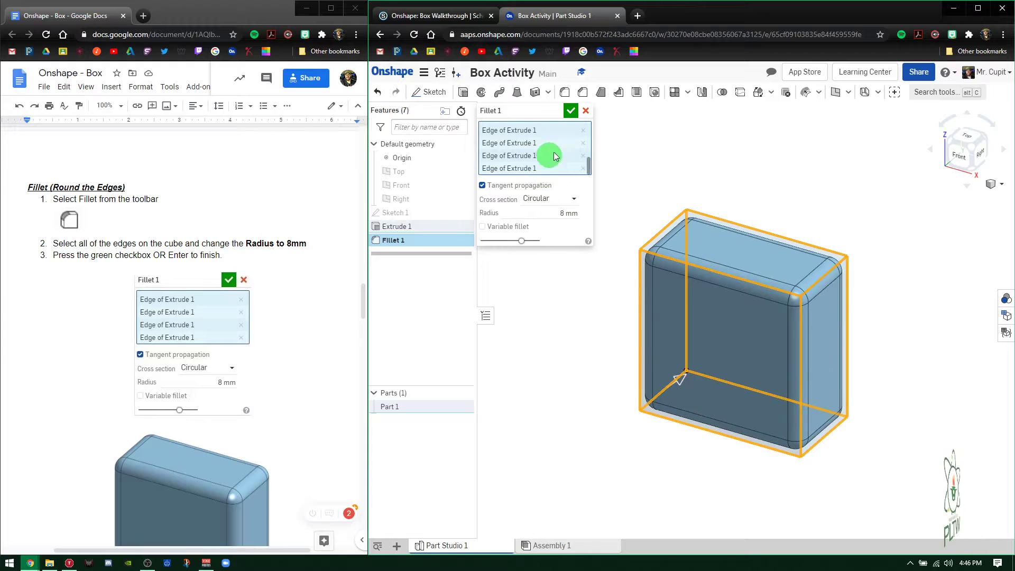
scroll(194, 392, down, 1)
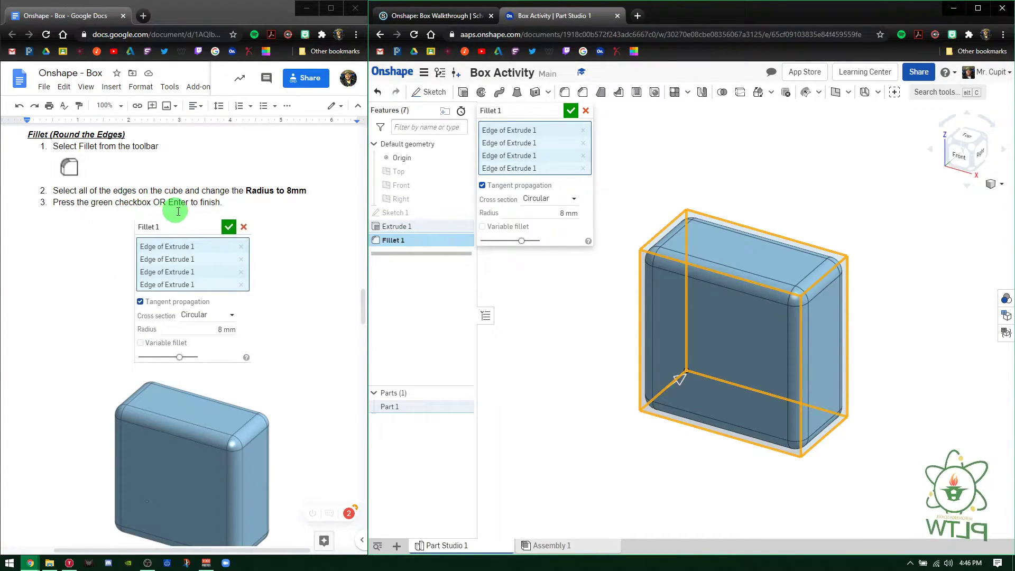
click(569, 112)
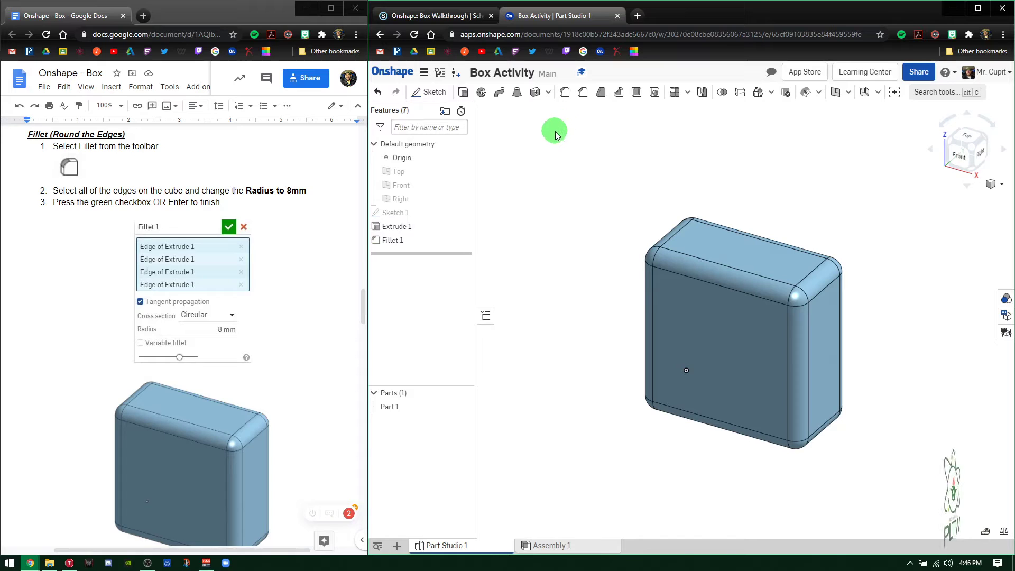
Step: Reopen Sketch 1 for editing and orient it to the front view, following the instructions for adding a hole
scroll(268, 394, down, 1)
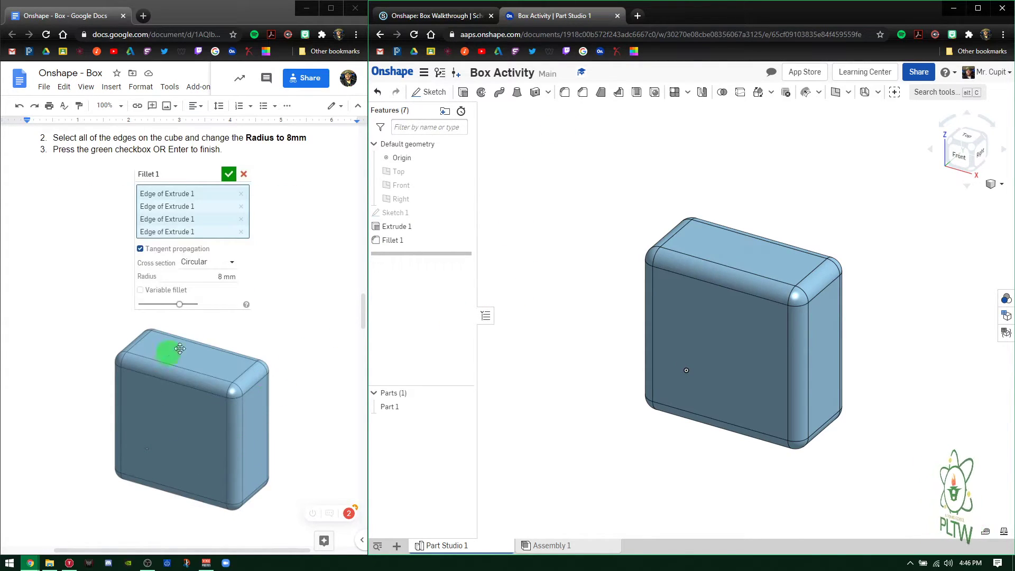
scroll(257, 410, down, 2)
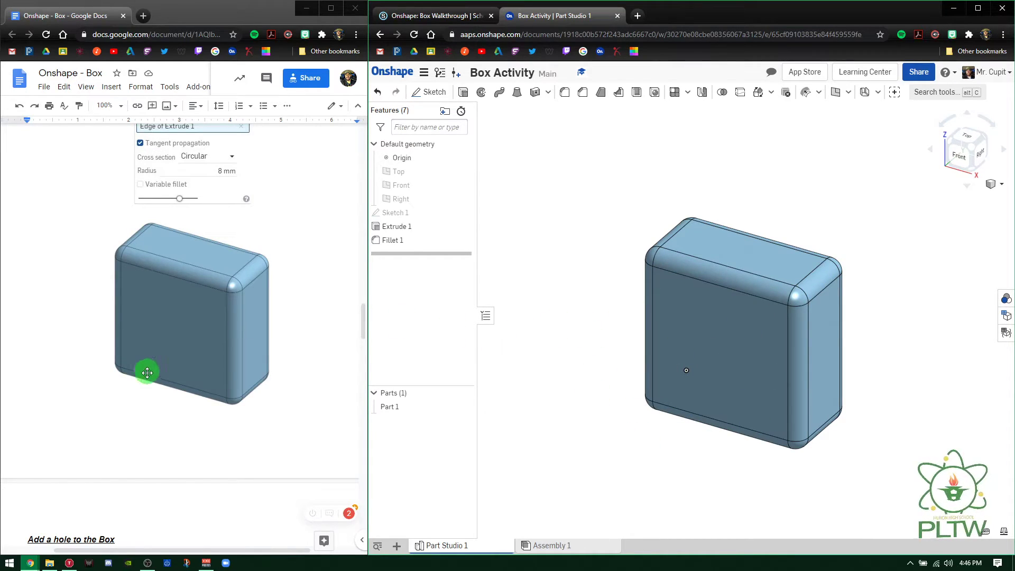
scroll(150, 382, down, 2)
scroll(150, 380, down, 5)
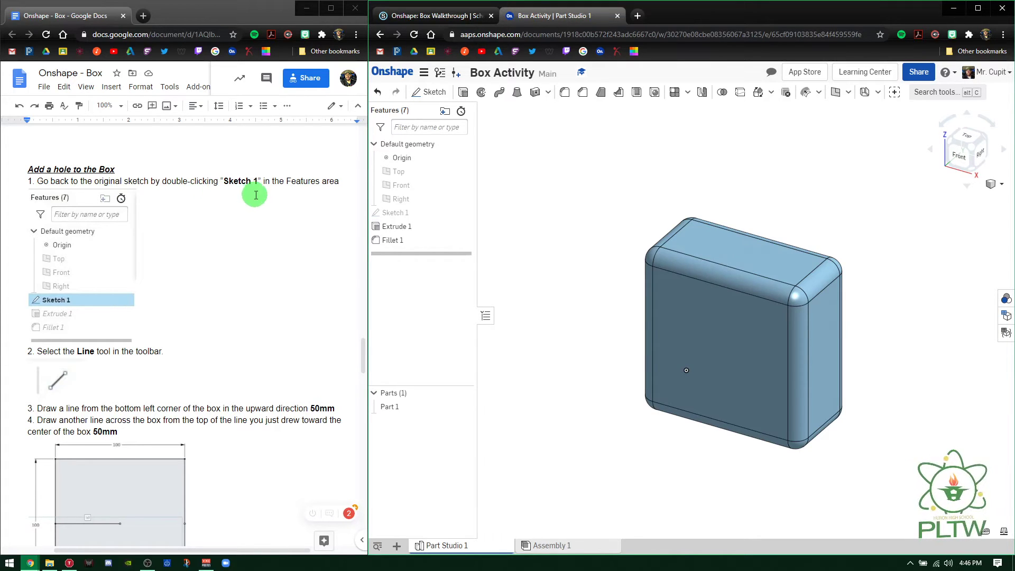
double_click(398, 214)
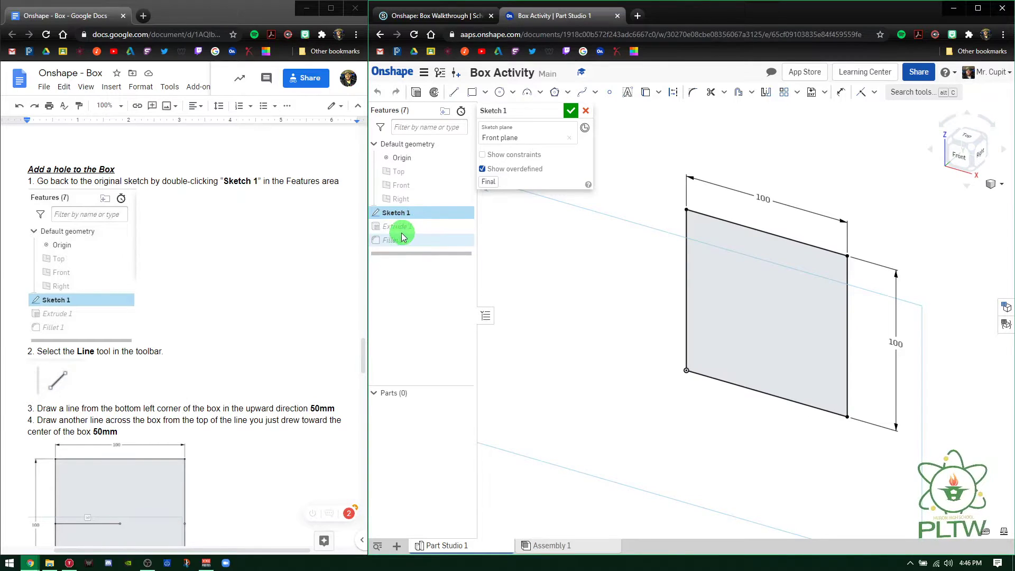
click(959, 154)
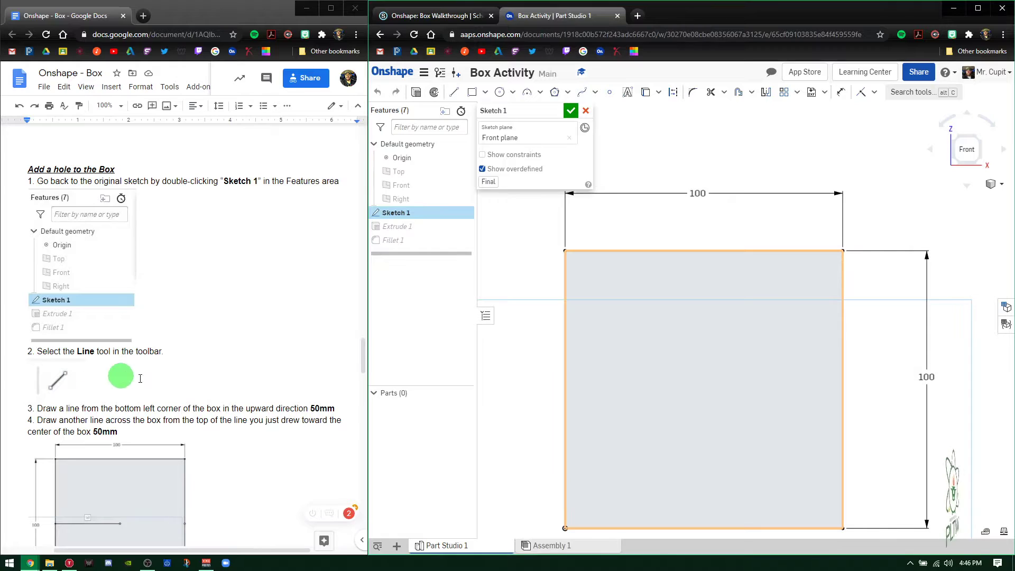
Step: Draw a line about 60 mm up from the square's lower-left corner, continued by a horizontal line about 49 mm towards the centre
click(454, 95)
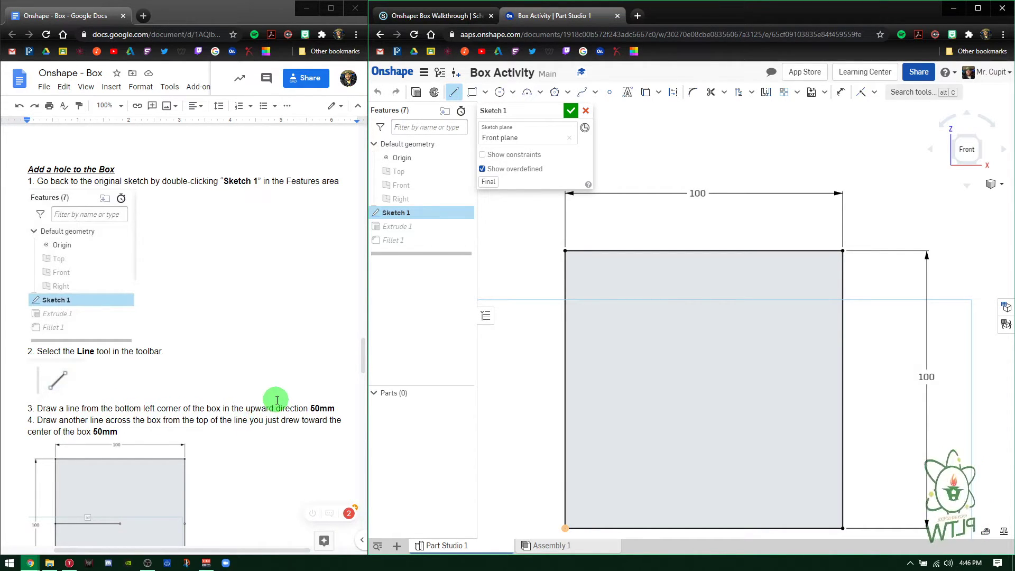
click(564, 528)
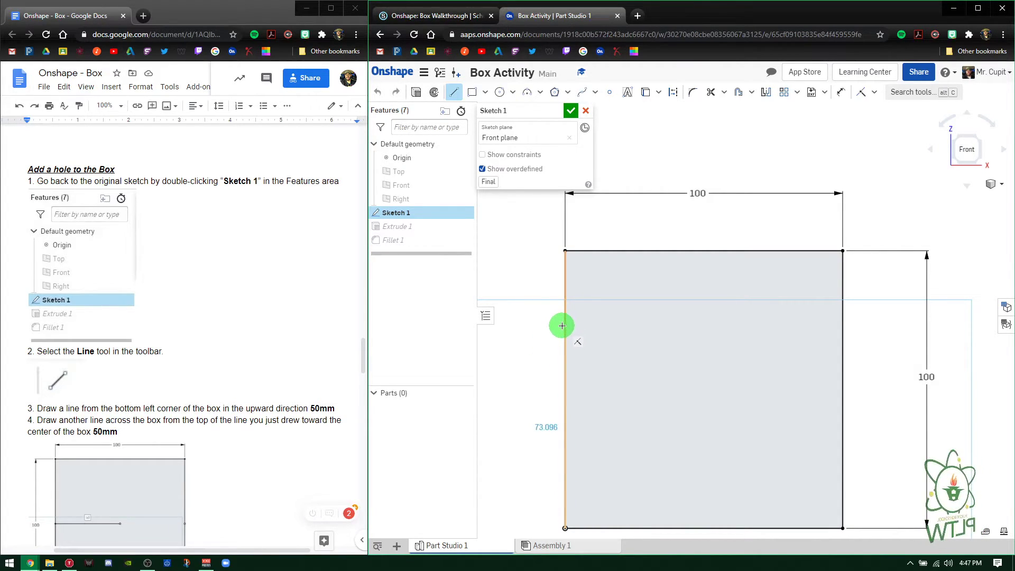
click(566, 362)
right_click(566, 361)
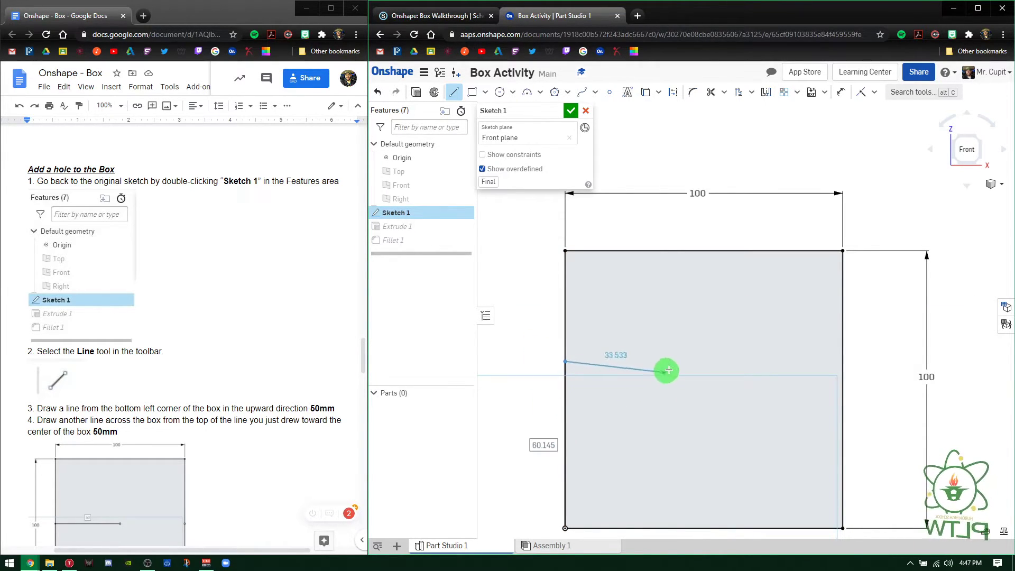
click(700, 362)
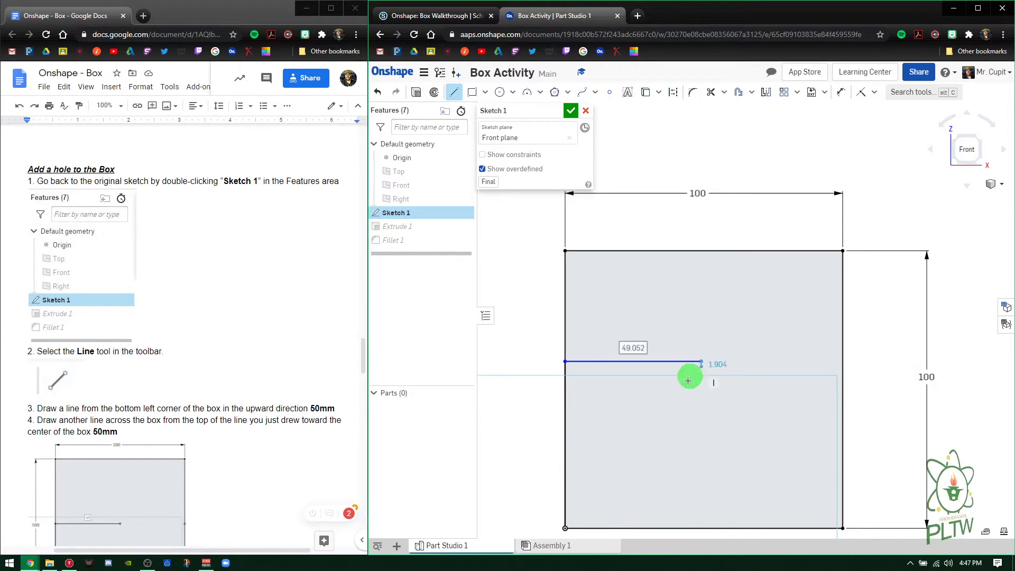
right_click(517, 450)
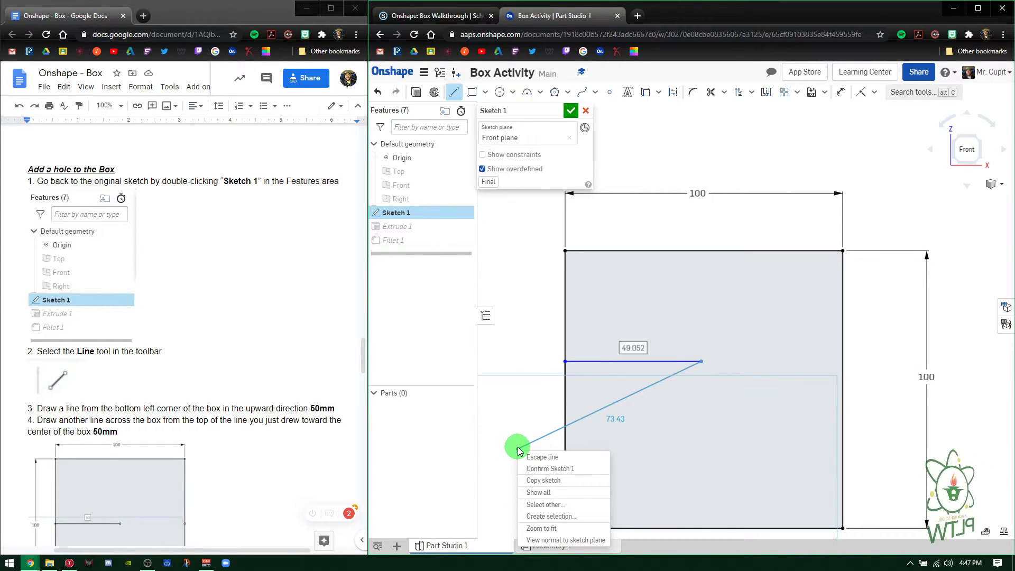
key(Escape)
click(589, 421)
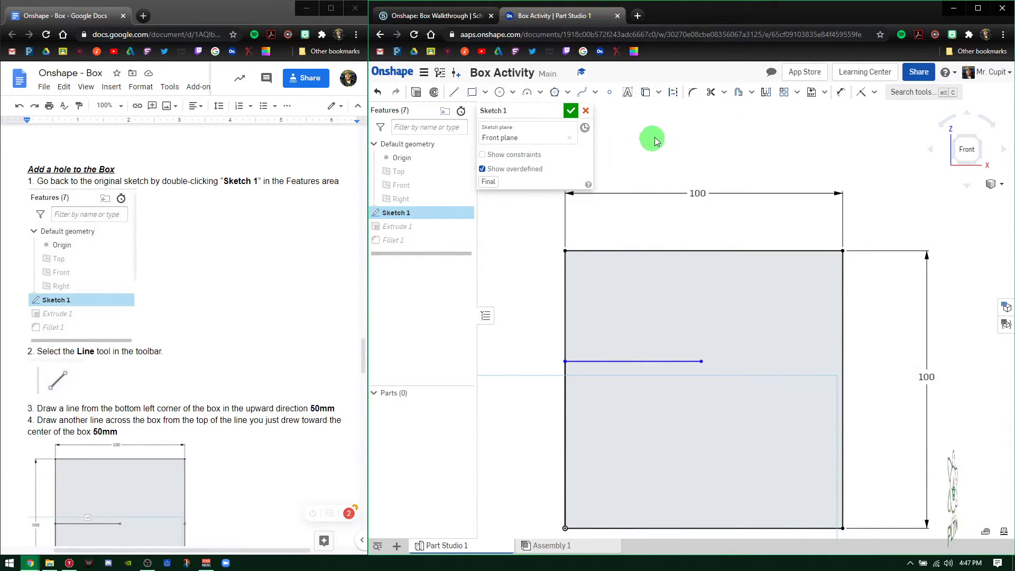
Step: Dimension the vertical line on the square's left side to 50 mm, placing the dimension outside the shape
click(841, 94)
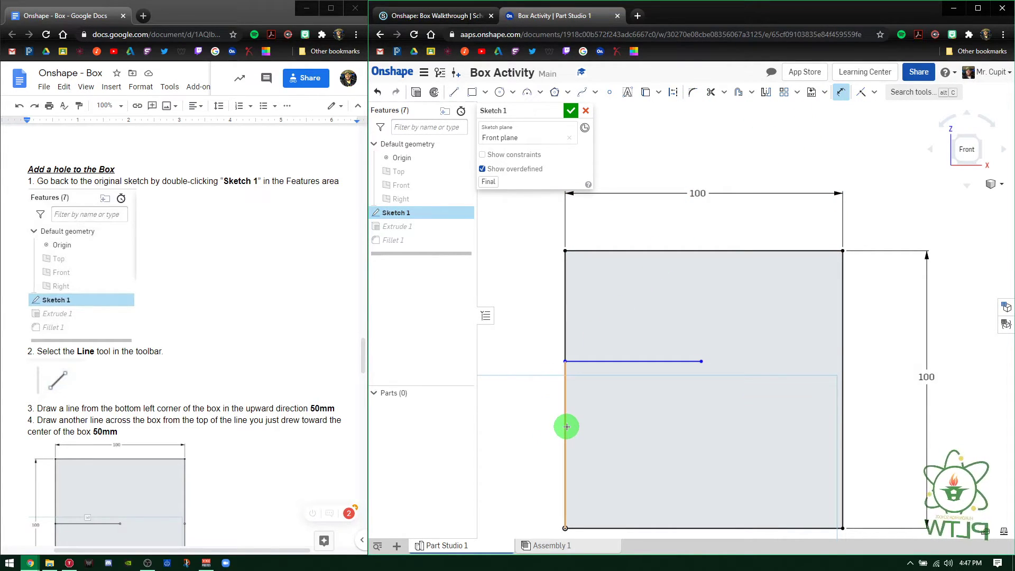
drag(566, 427, 517, 436)
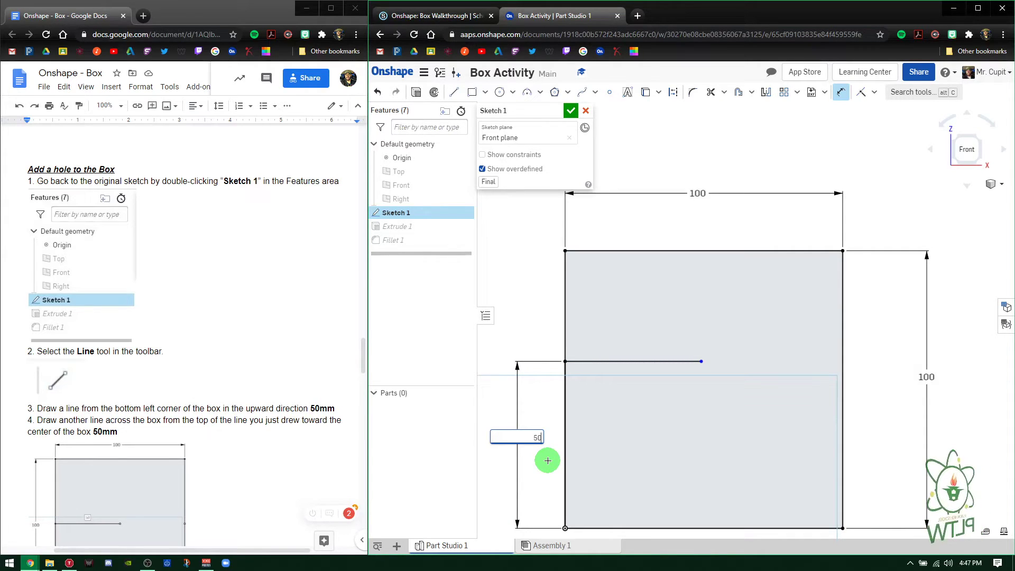
text(50)
key(Return)
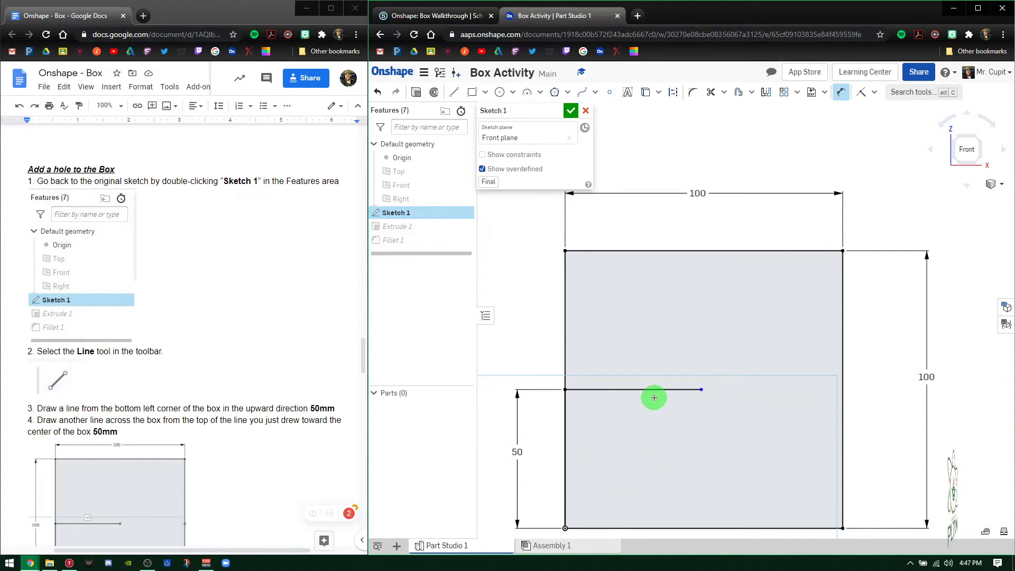
Step: Dimension the horizontal line towards the square's centre to 50 mm, placing the dimension above it, and finish the sketch
drag(650, 392, 638, 336)
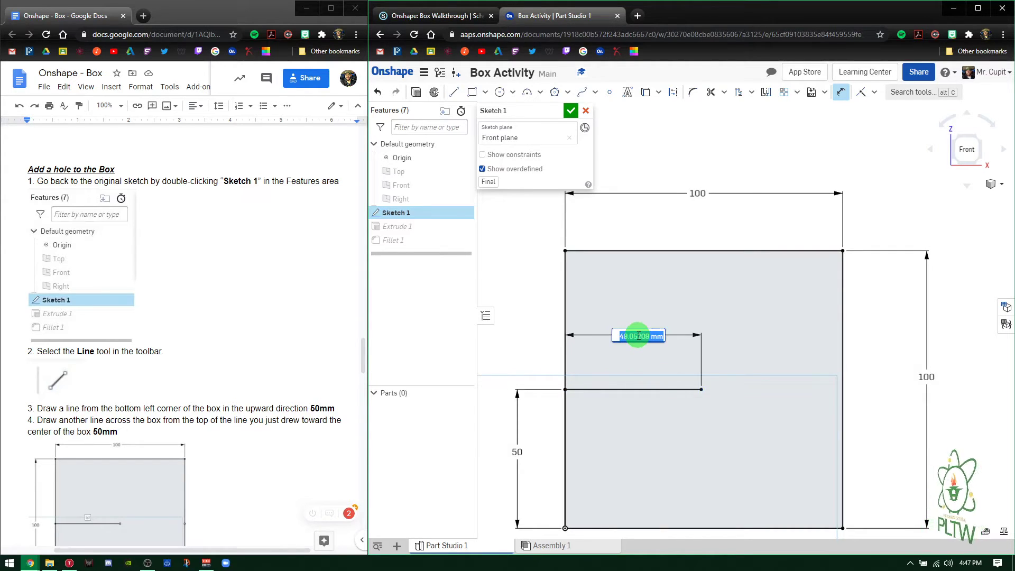
key(Return)
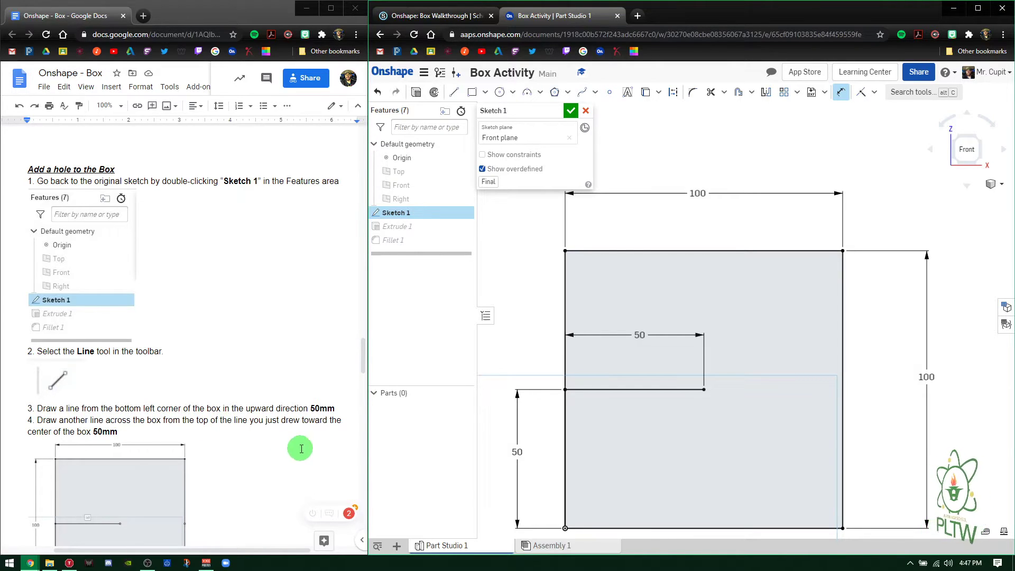
scroll(296, 450, down, 3)
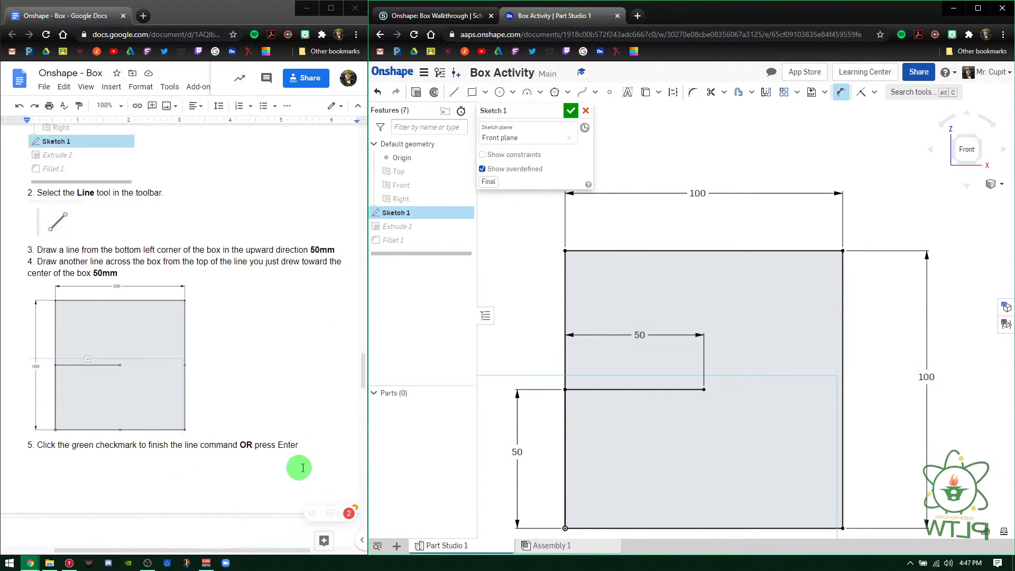
click(569, 112)
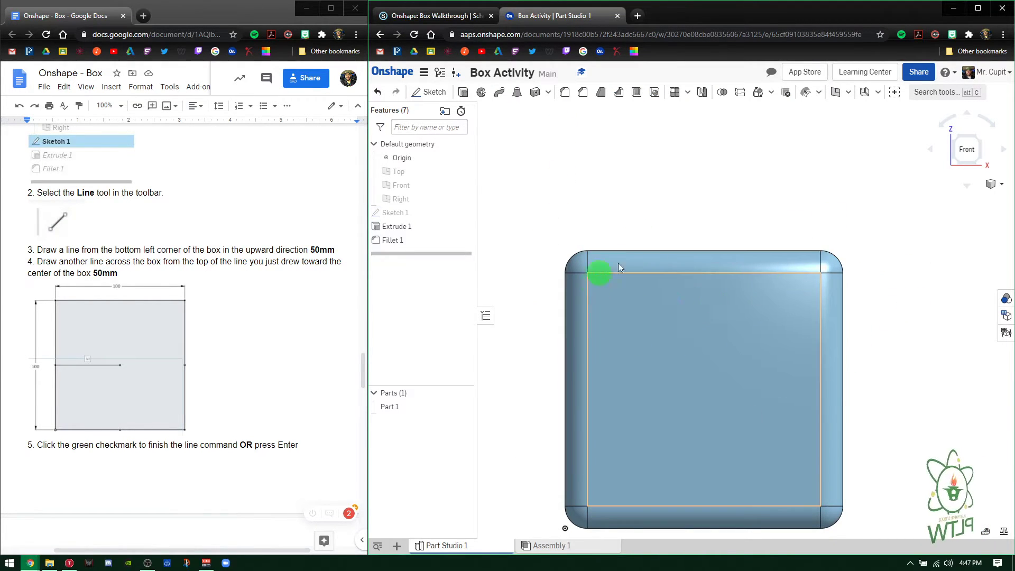
Step: Show Sketch 1 and orient the box isometrically from the right and back so the line across its back face is in view
scroll(187, 455, down, 1)
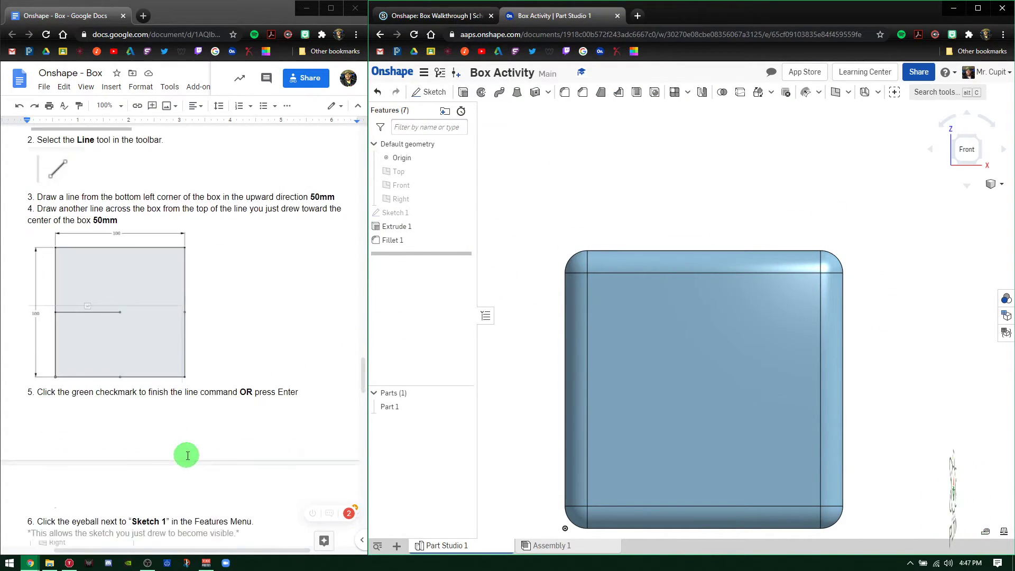
scroll(187, 456, down, 4)
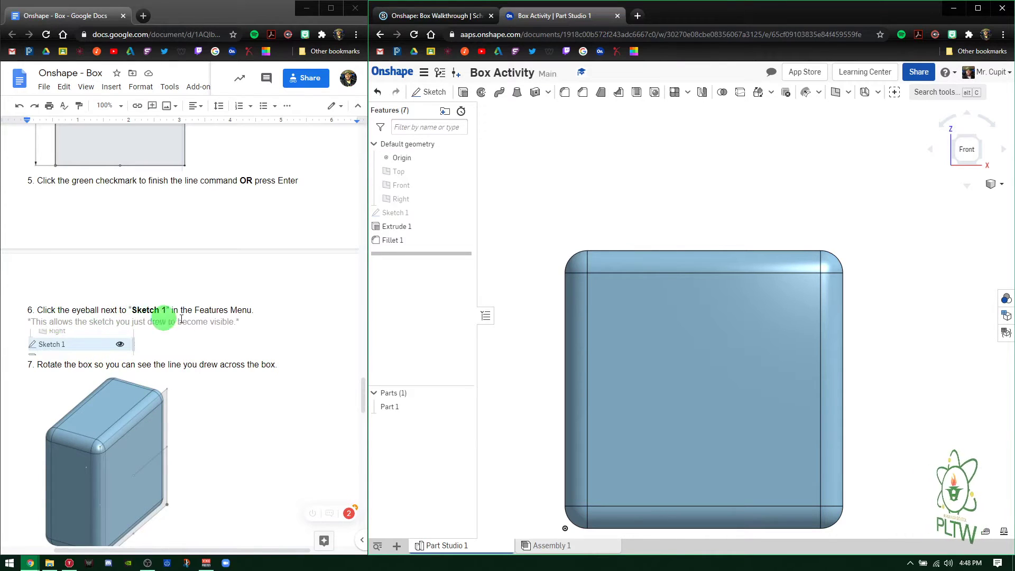
right_drag(821, 341, 705, 437)
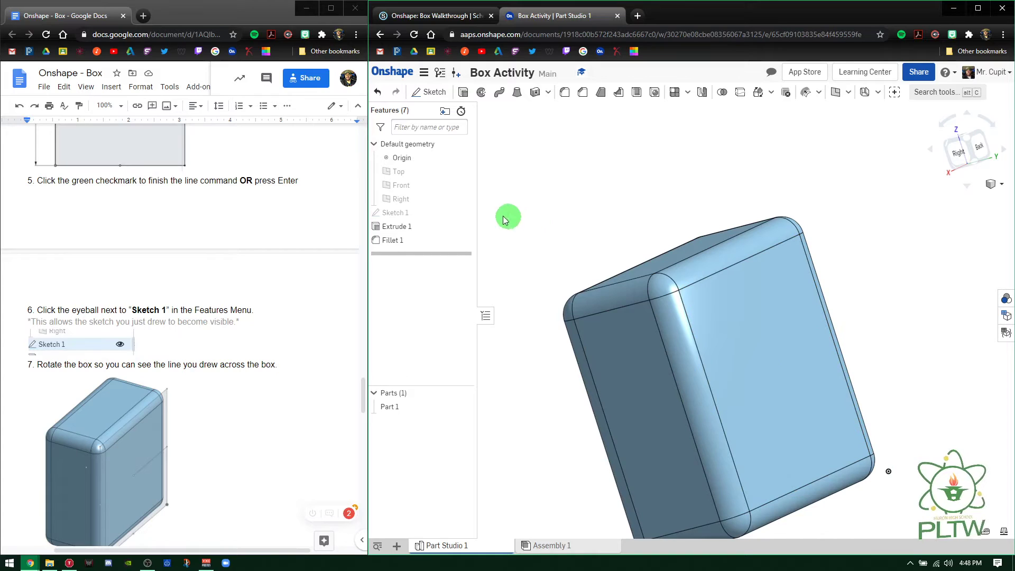
click(464, 213)
right_drag(849, 385, 610, 337)
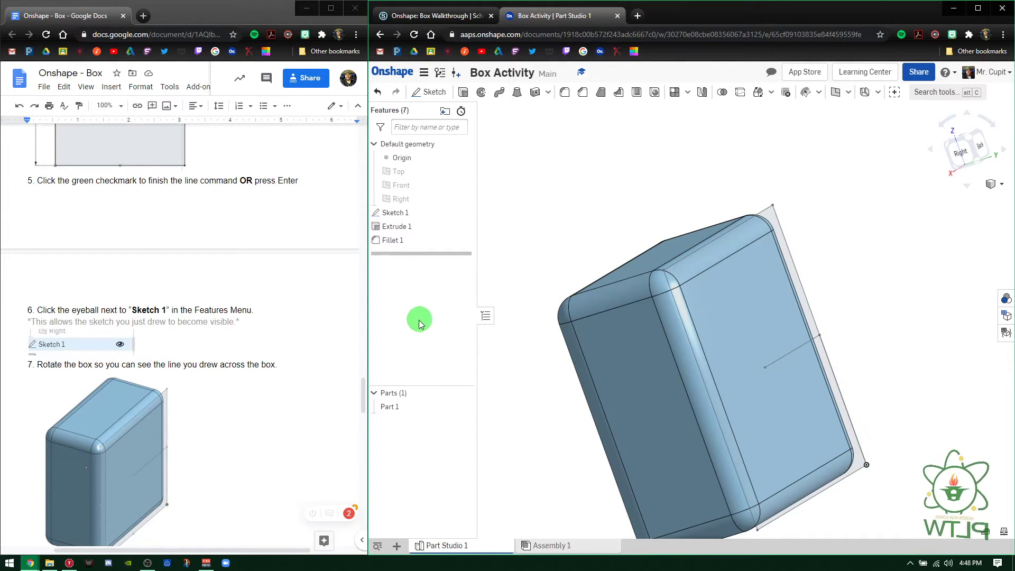
scroll(198, 399, down, 2)
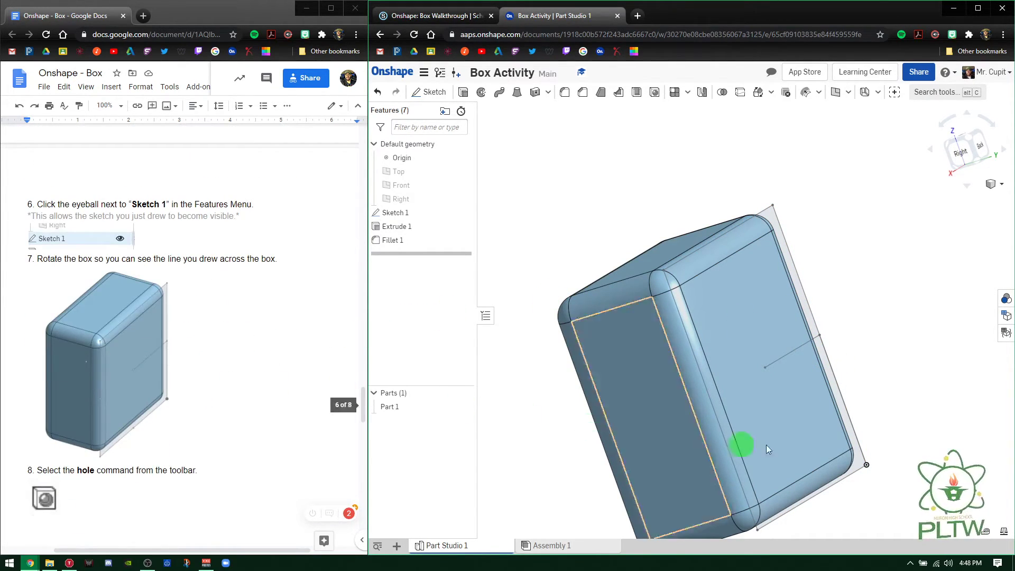
drag(976, 146, 668, 373)
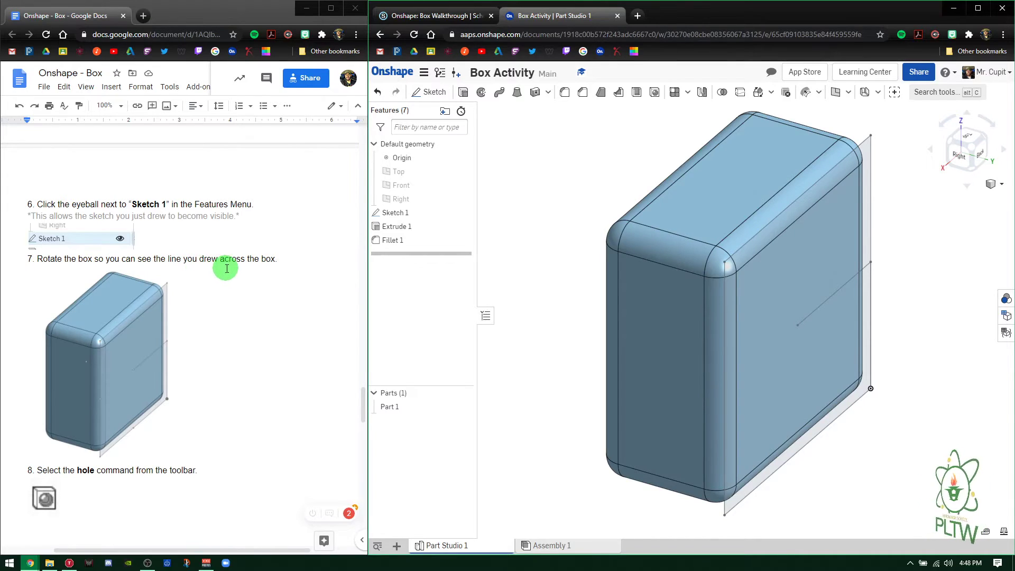
Step: Add a simple through hole with a 30 mm diameter at the sketch line's endpoint in the centre of the box
scroll(224, 417, down, 4)
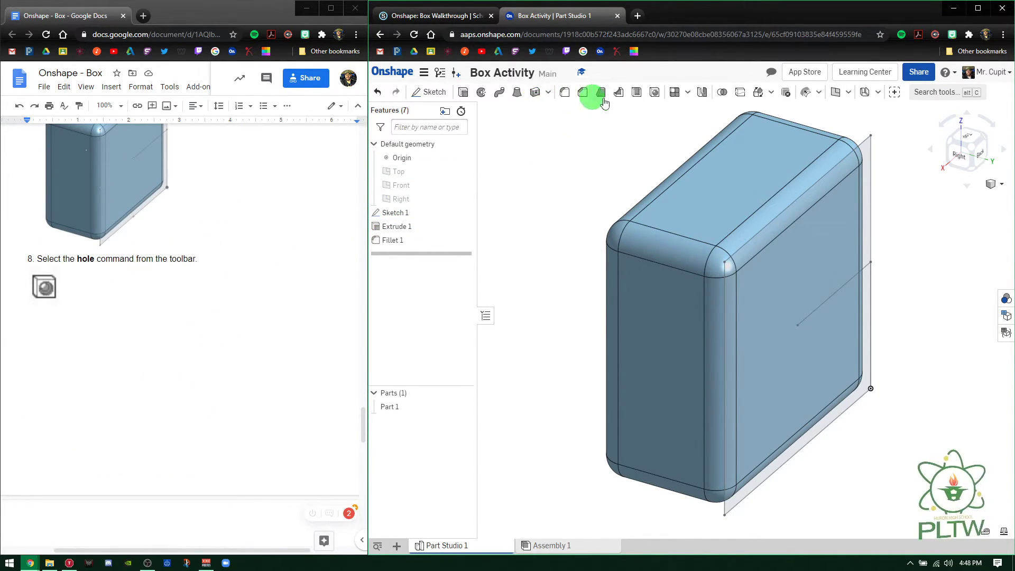
click(654, 94)
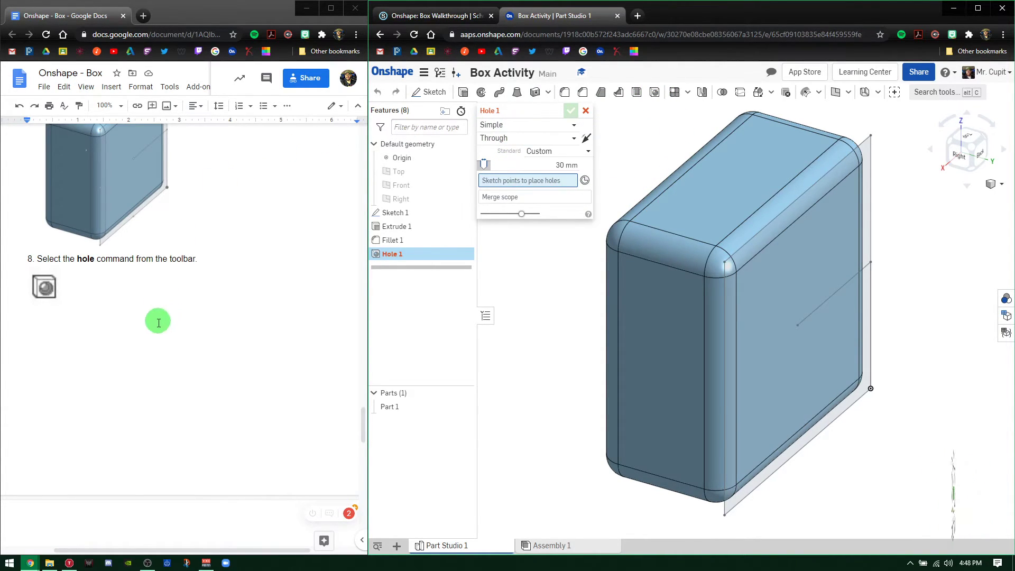
scroll(160, 327, down, 4)
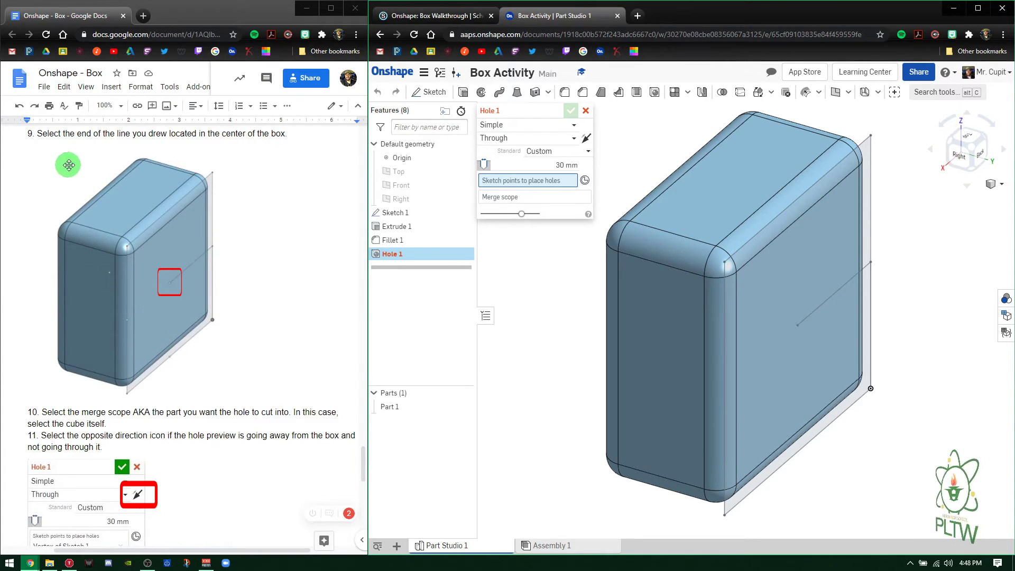
click(797, 326)
right_drag(592, 423, 566, 418)
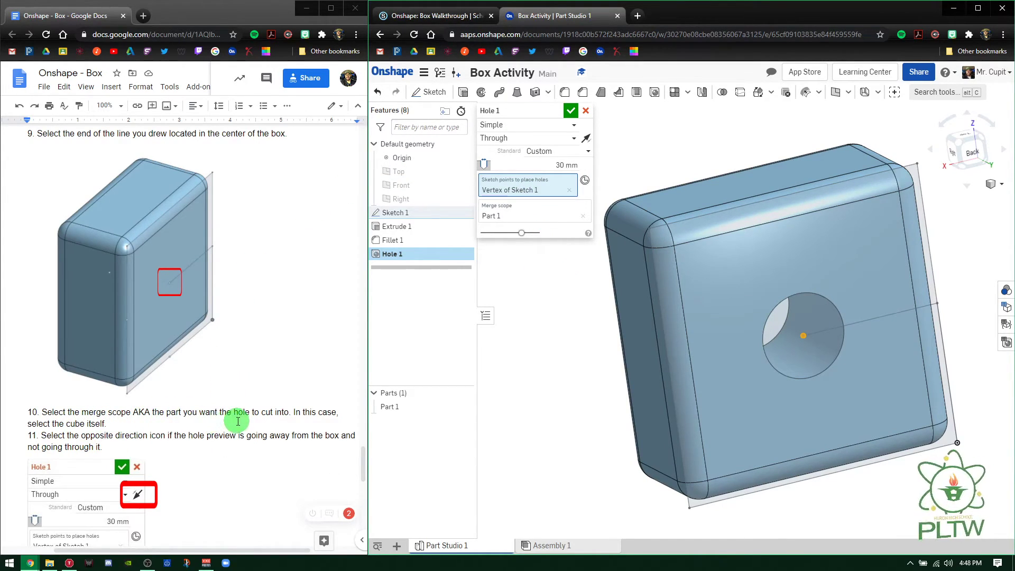
Step: Remove the box from the hole's merge scope and view the direction of the hole preview
click(526, 218)
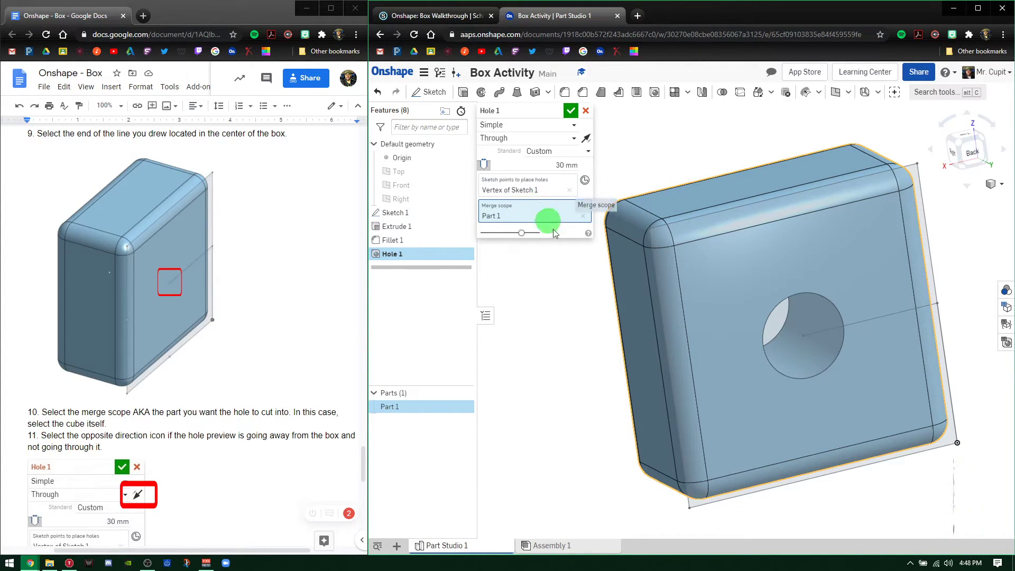
click(707, 264)
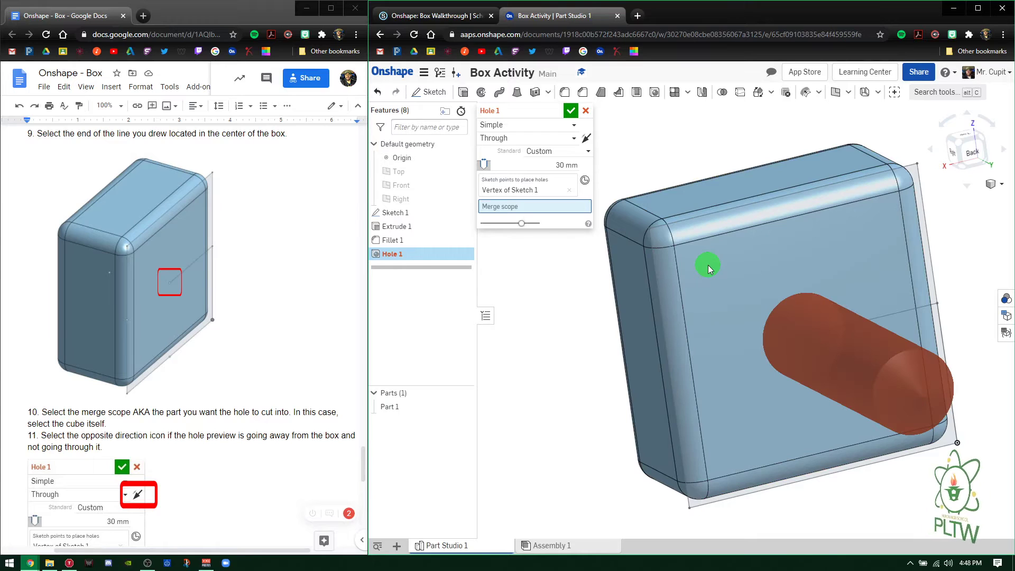
right_drag(594, 385, 661, 394)
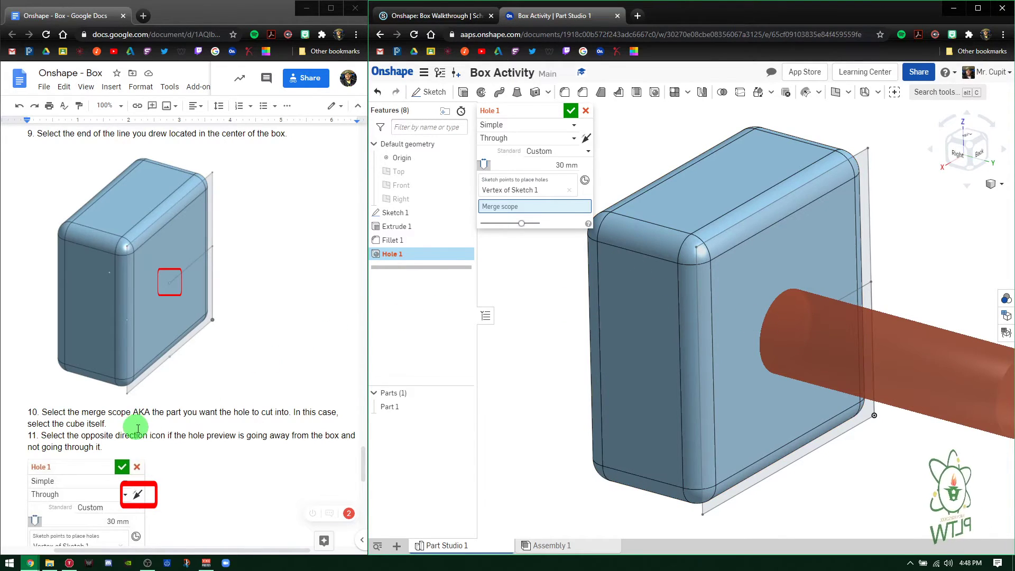
scroll(138, 433, down, 1)
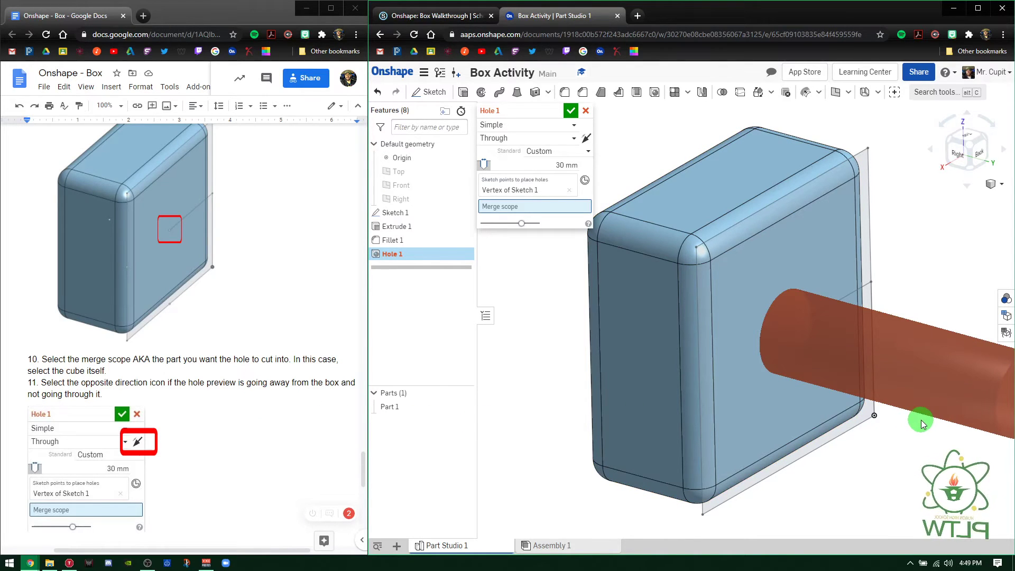
Step: Flip the hole to the opposite direction so it runs through the box, compare it with the instructions and accept the feature
click(585, 139)
right_drag(557, 354, 532, 362)
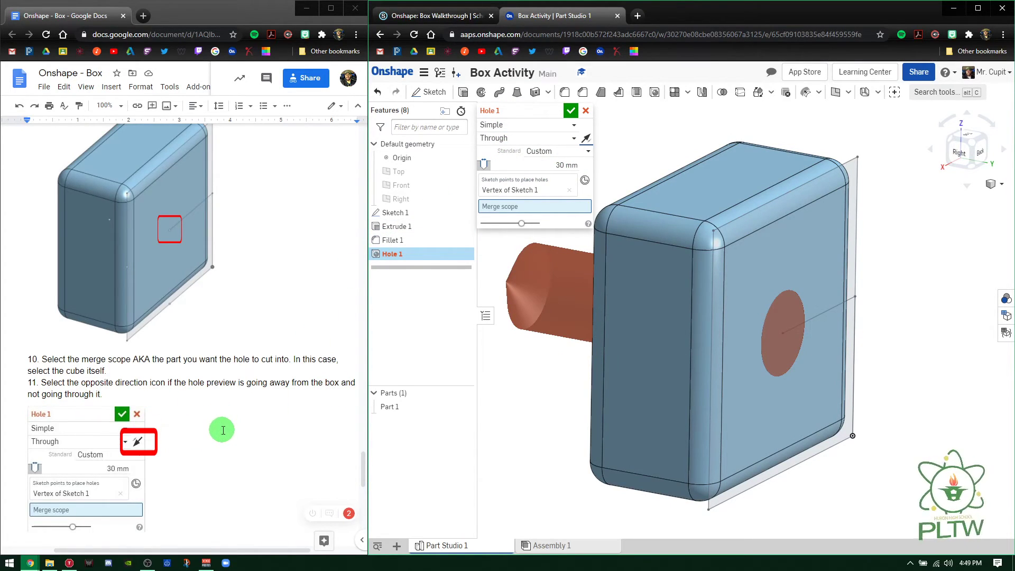
scroll(223, 430, down, 1)
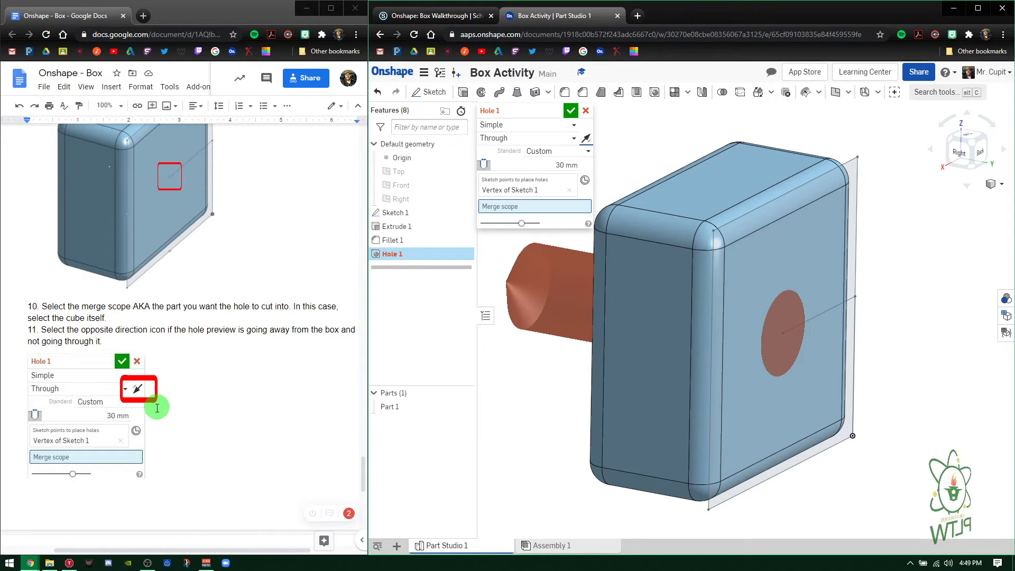
scroll(245, 430, down, 4)
scroll(245, 433, down, 2)
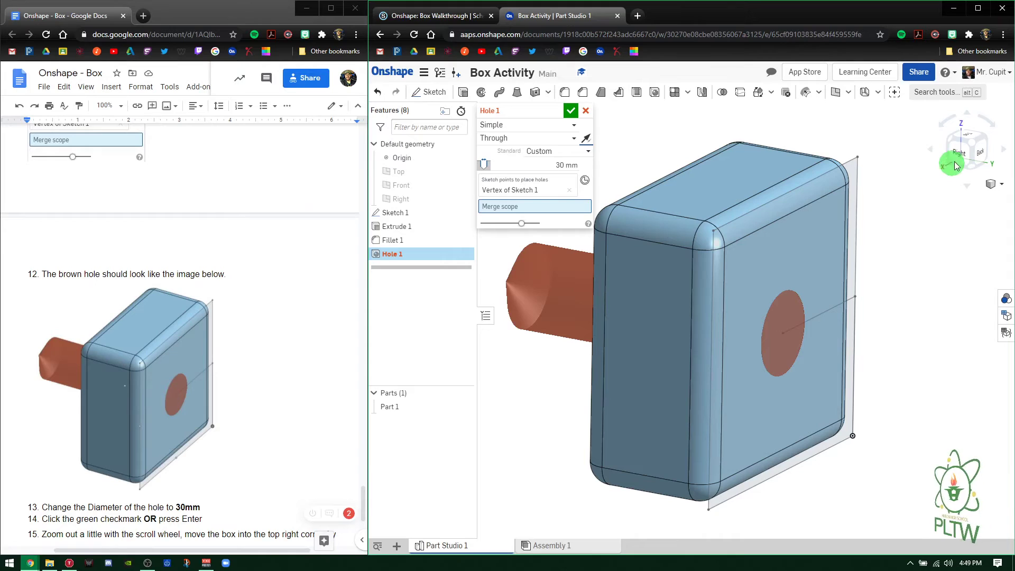
click(976, 142)
click(482, 349)
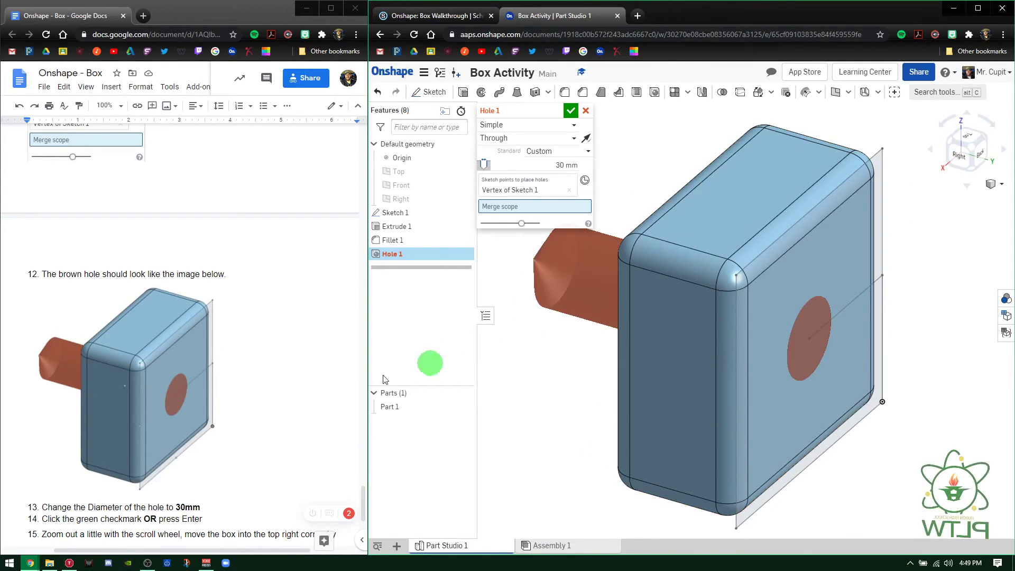
scroll(253, 391, down, 1)
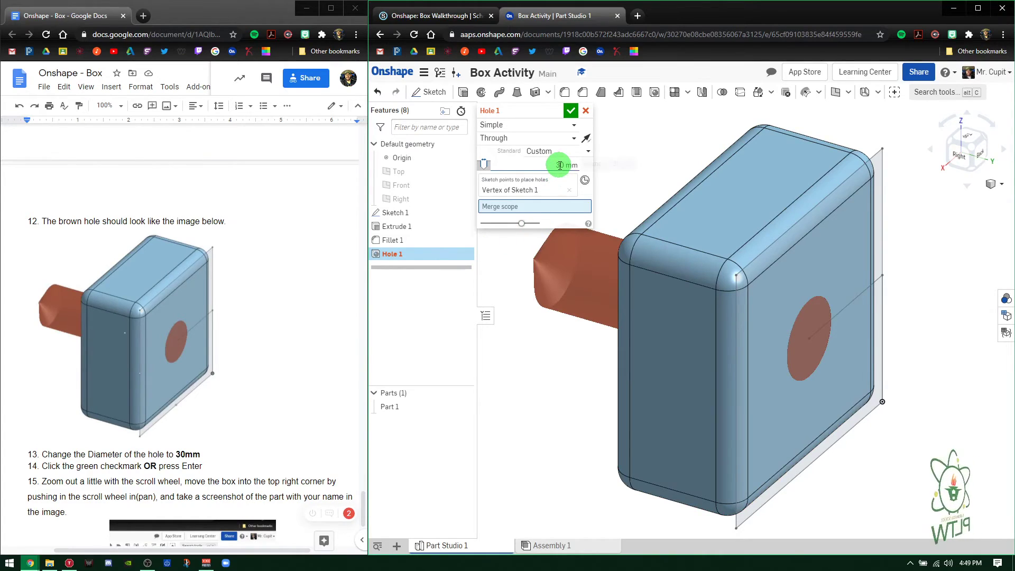
click(570, 110)
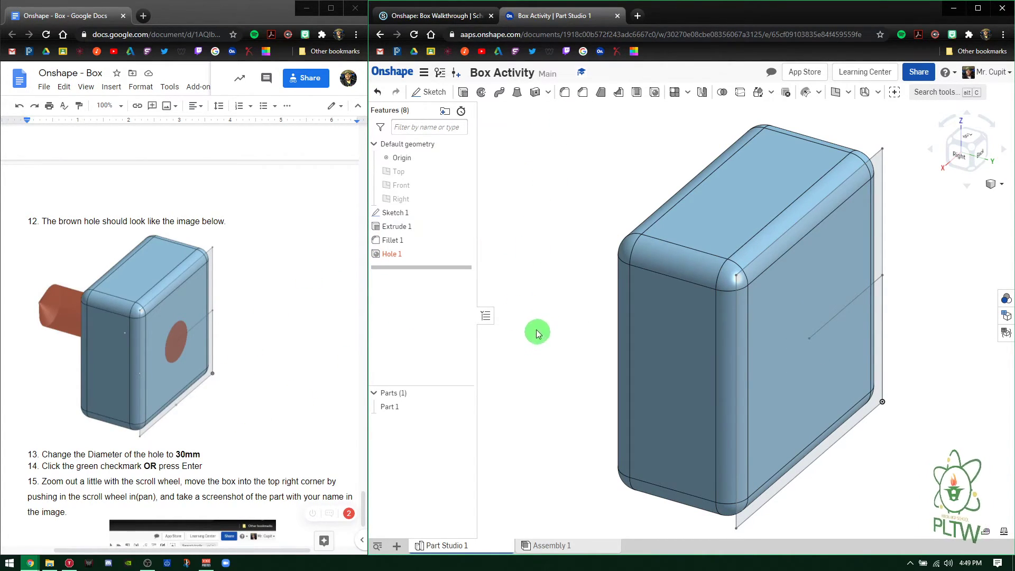
Step: Reopen Hole 1 for editing, select the box as its merge scope and accept the hole
mouse_move(392, 257)
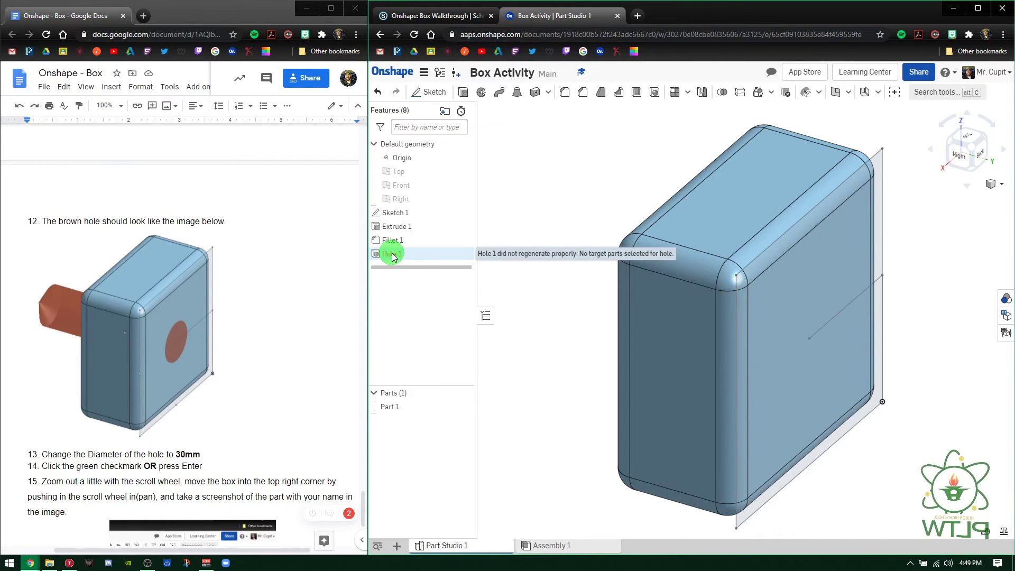
double_click(447, 256)
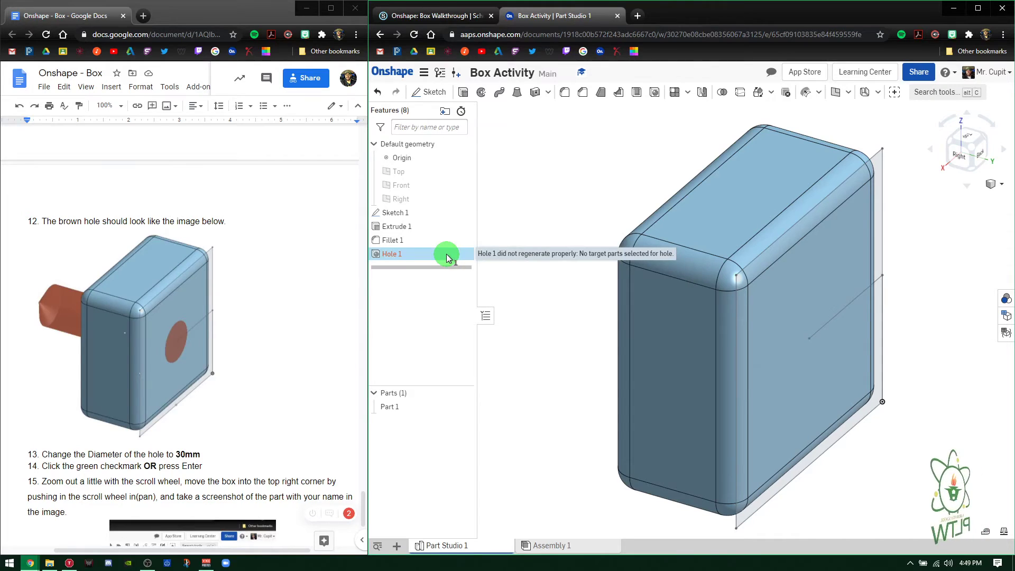
click(517, 210)
click(724, 241)
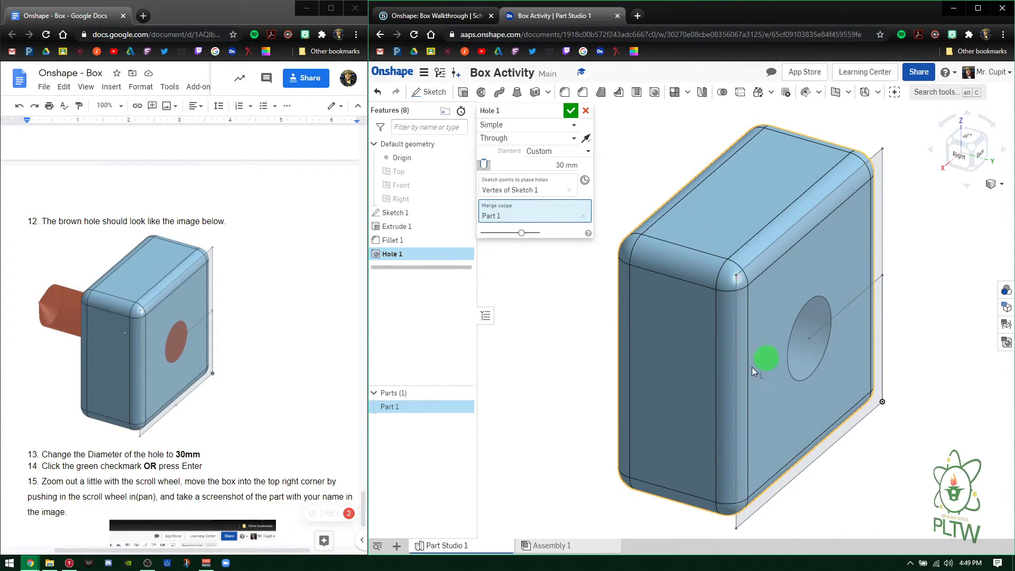
click(573, 112)
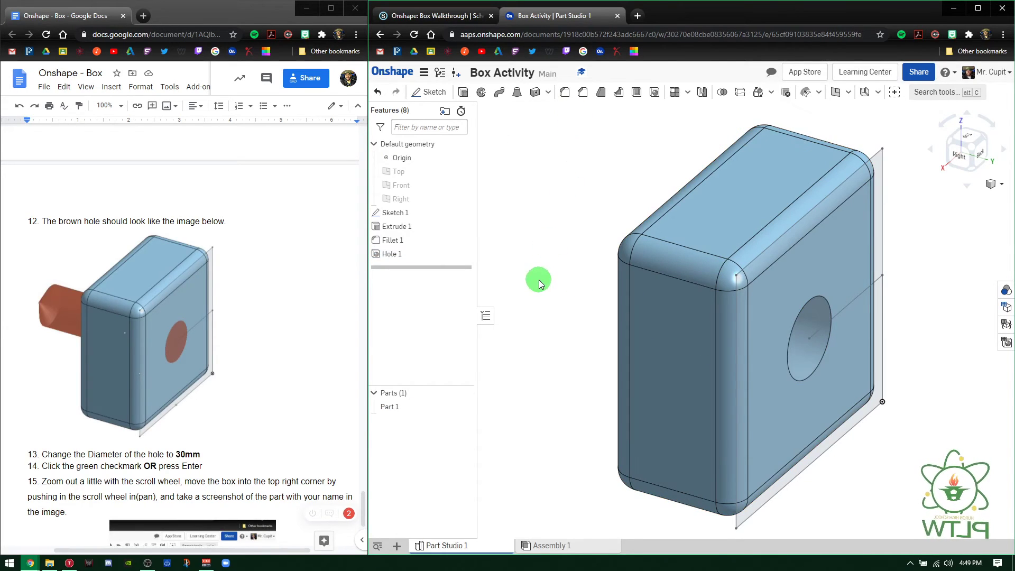
mouse_move(557, 296)
right_down()
mouse_move(605, 309)
mouse_move(566, 296)
right_up()
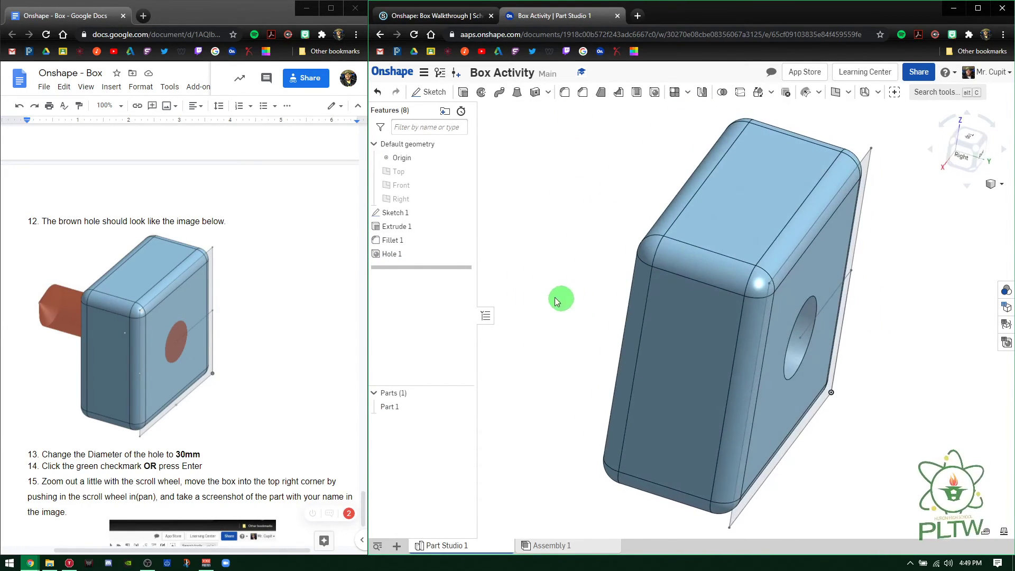
click(393, 254)
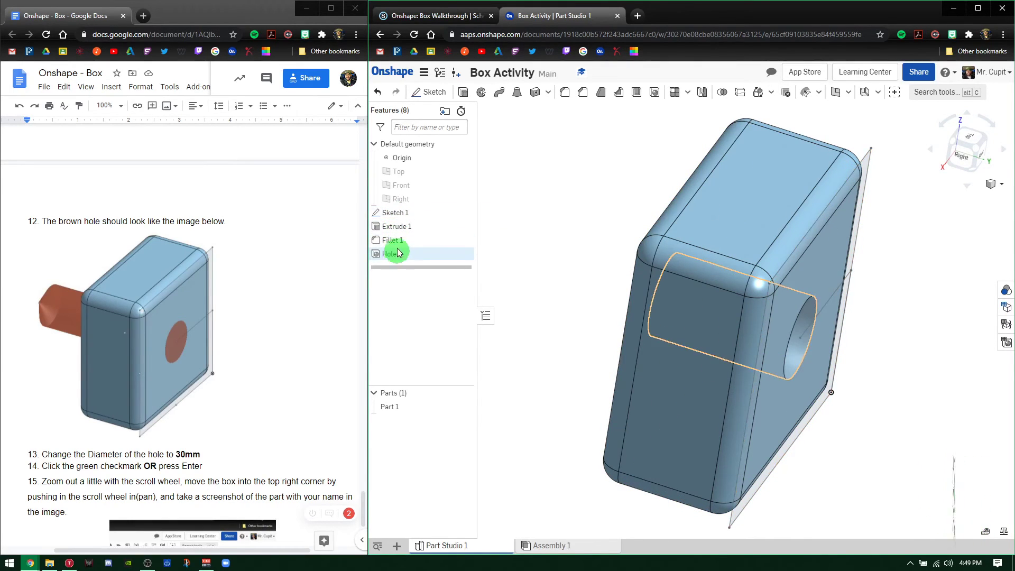
right_drag(590, 294, 572, 285)
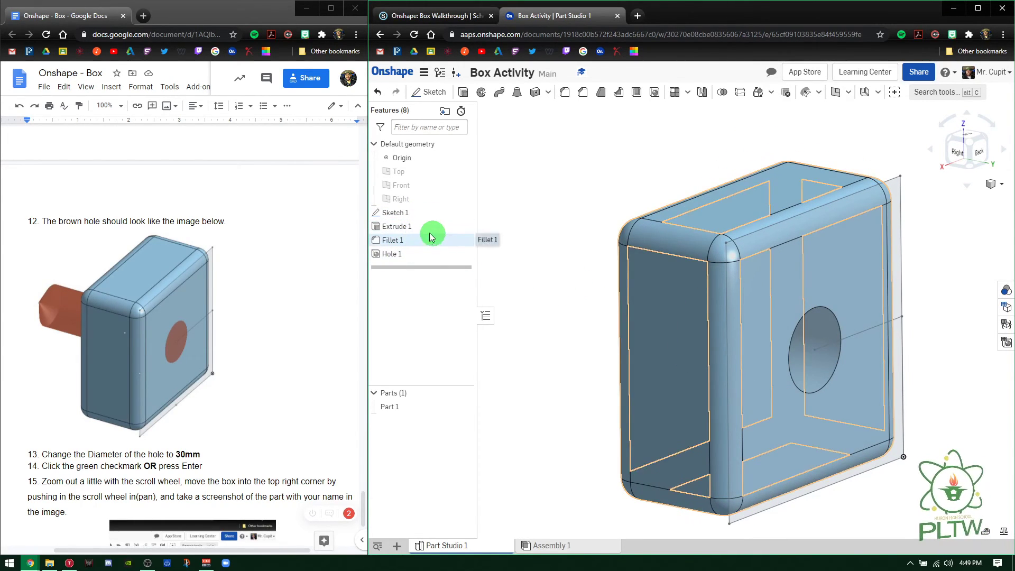
Step: Orient the box to a back isometric view, zoomed out in the upper-right corner of the graphics area, and hide Sketch 1
scroll(288, 413, down, 2)
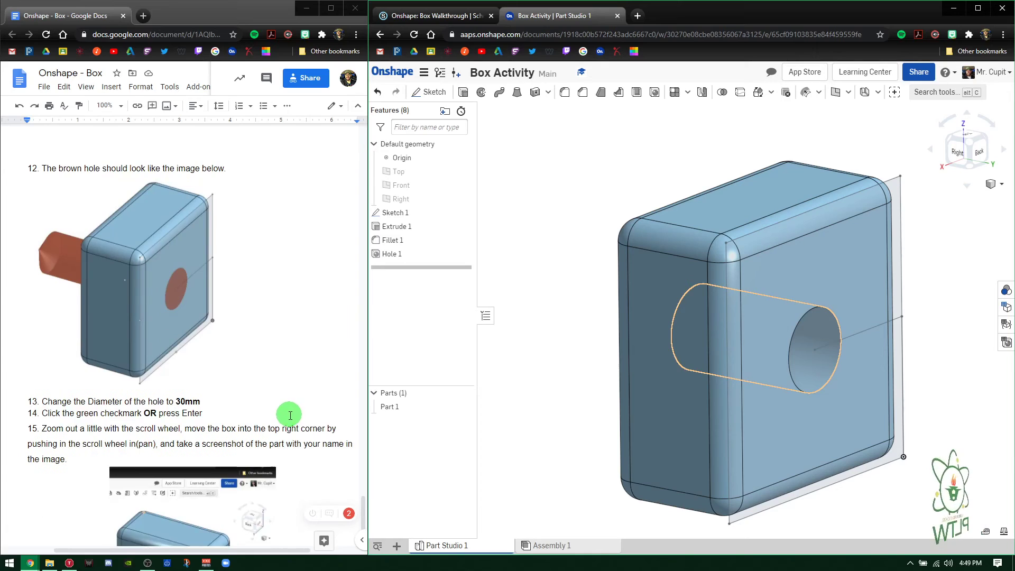
scroll(162, 368, down, 2)
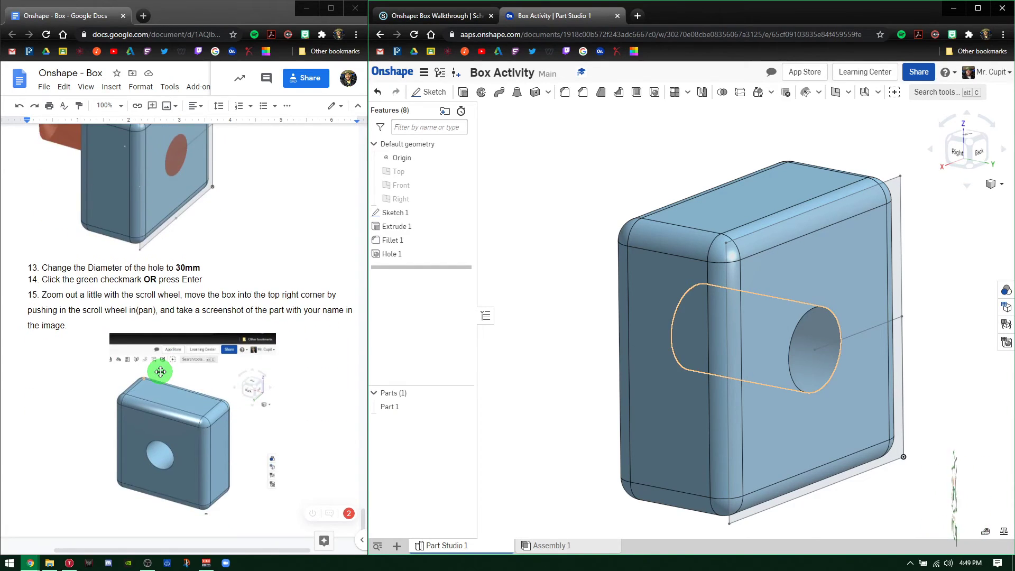
click(986, 141)
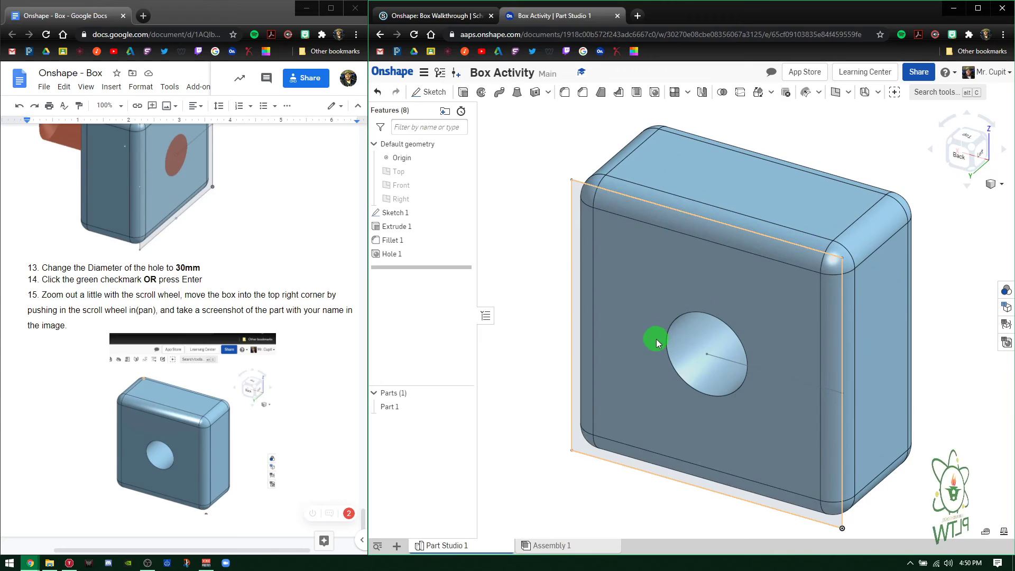
scroll(664, 338, down, 5)
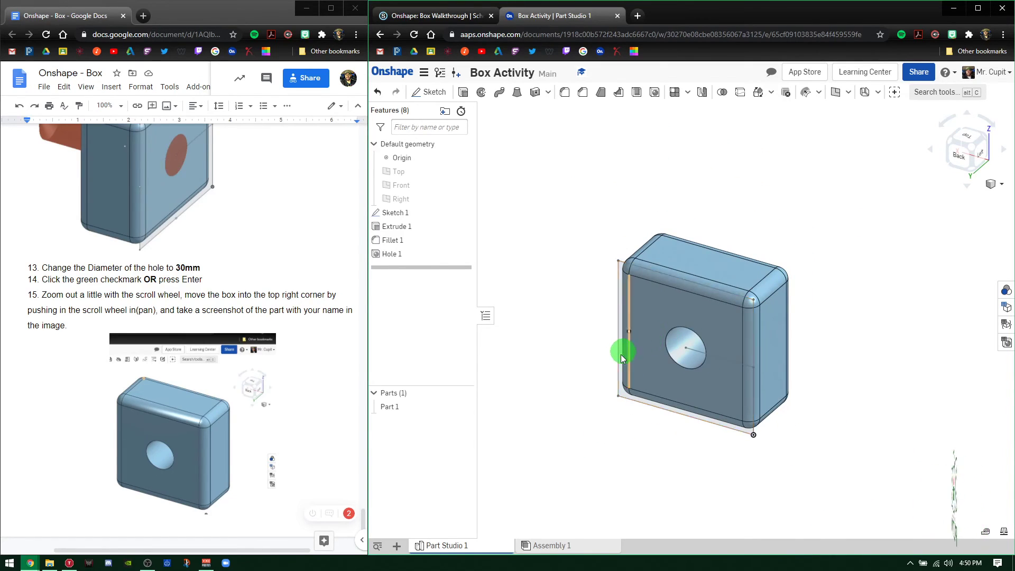
middle_drag(619, 360, 770, 252)
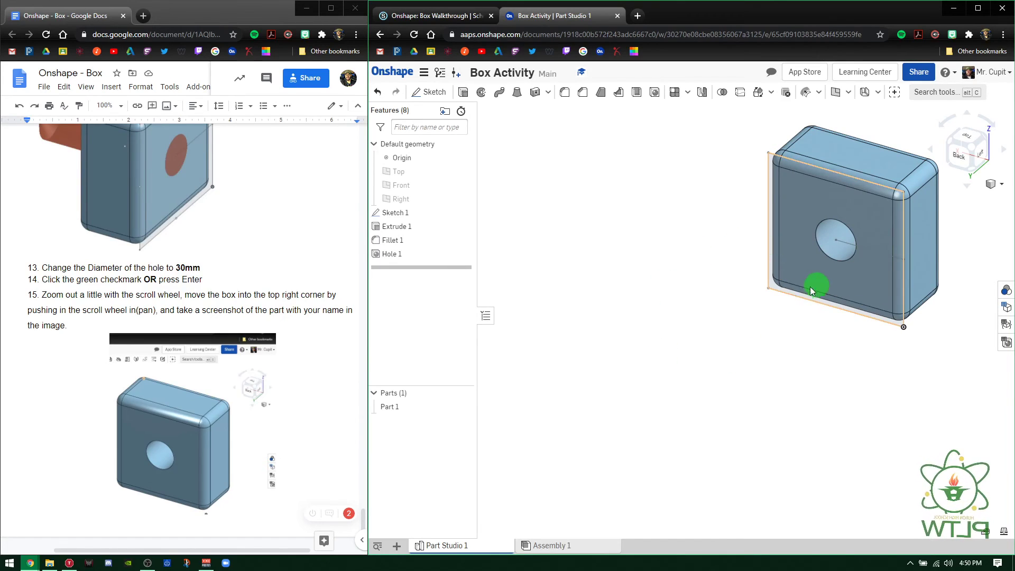
click(463, 212)
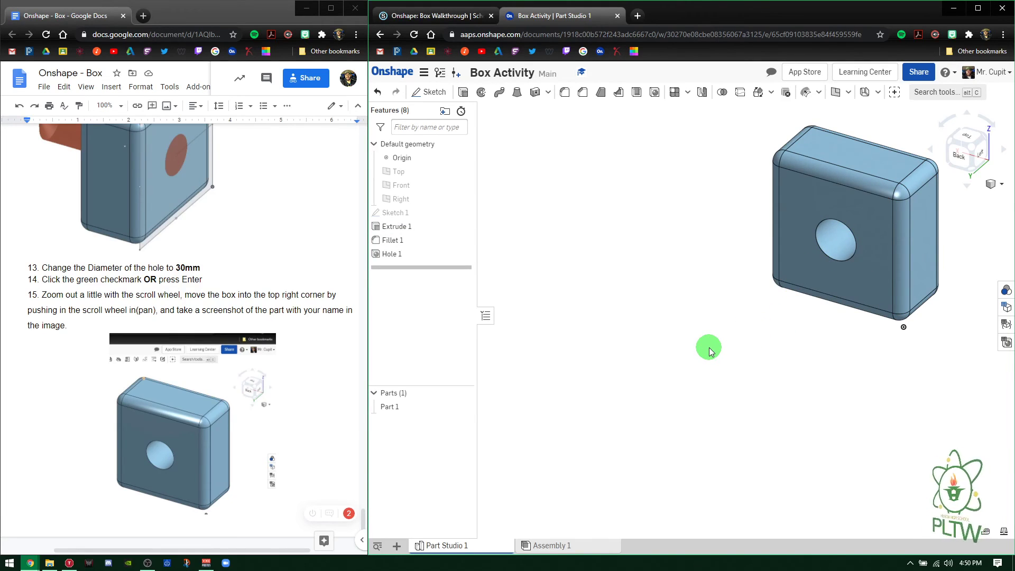
Step: Capture a rectangular screenshot of the finished box that includes the account name and the view cube
key(super+shift+s)
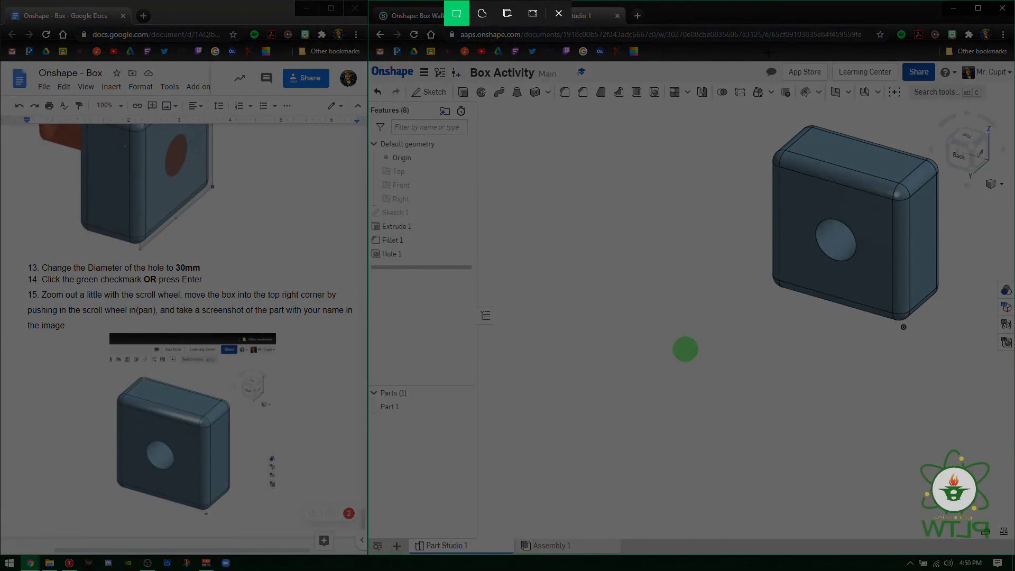
drag(737, 57, 815, 258)
drag(918, 232, 1010, 338)
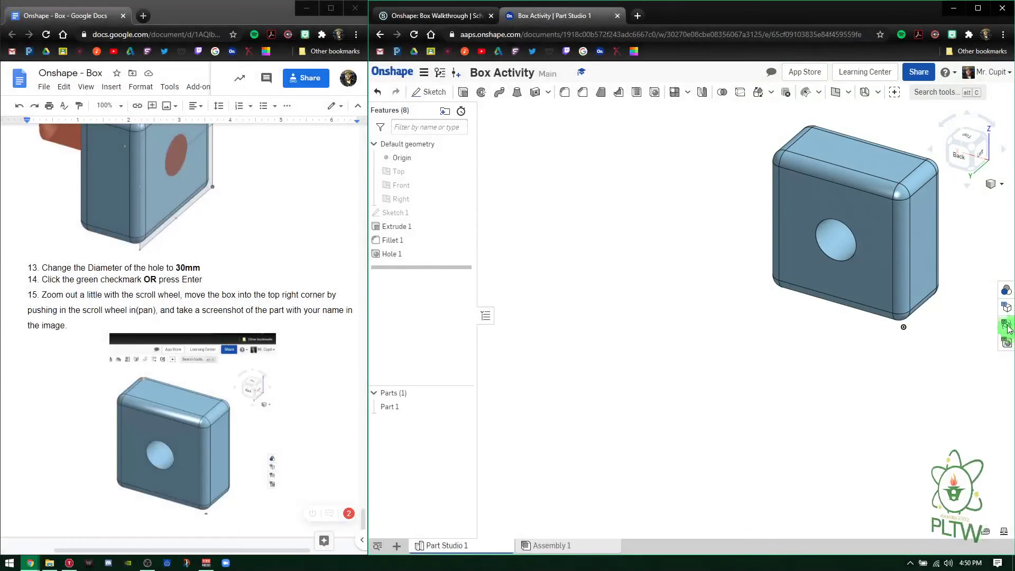